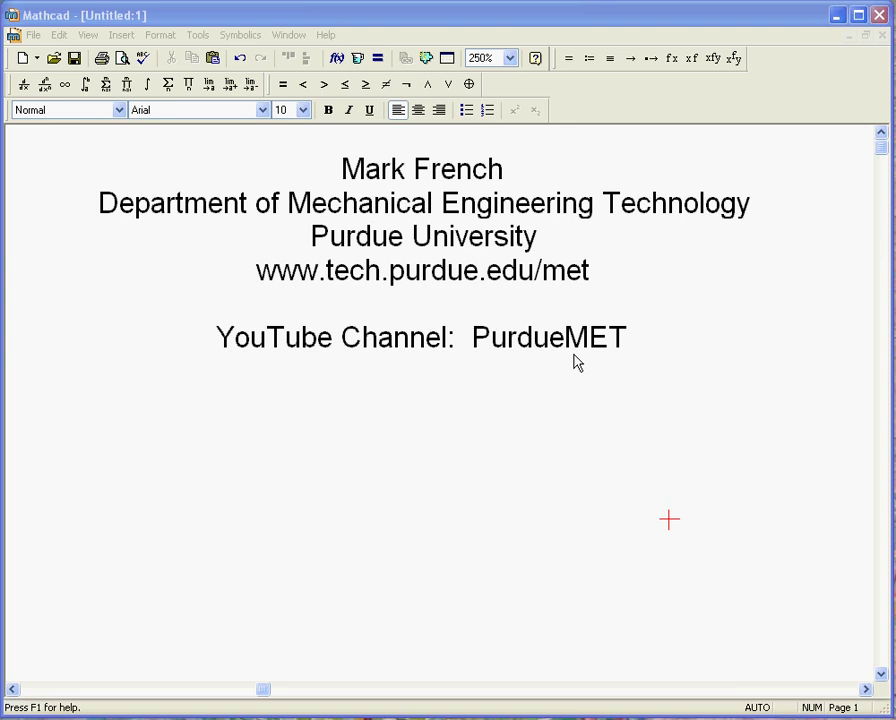
# Paste the definition z(x,y) := (sin(x)² + cos(y)²)·e^(−(x/4)² − (y/4)²) into the worksheet.
pyautogui.scroll(-5, 574, 396)
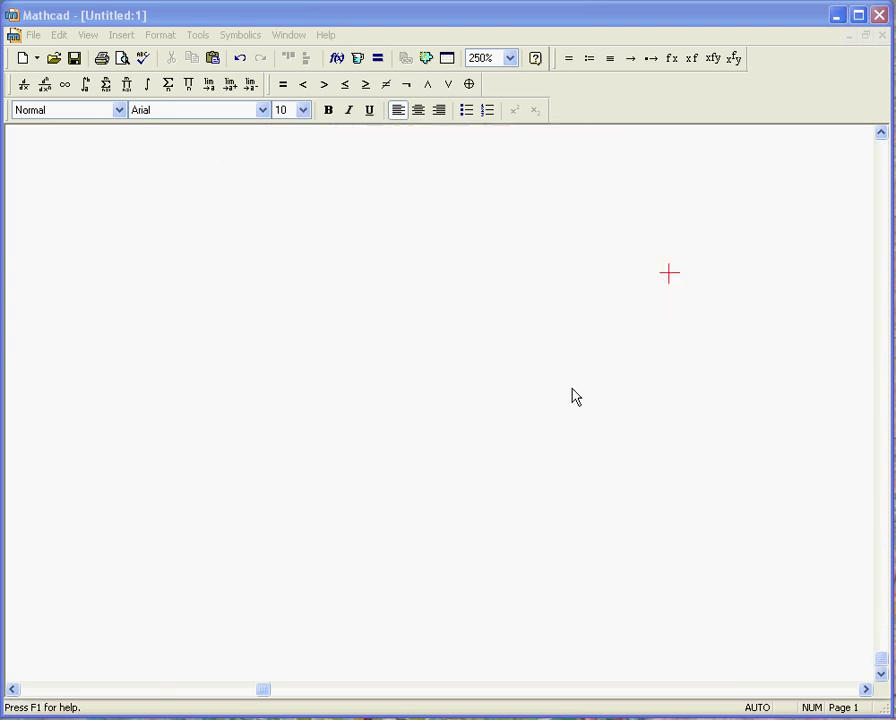
pyautogui.click(80, 175)
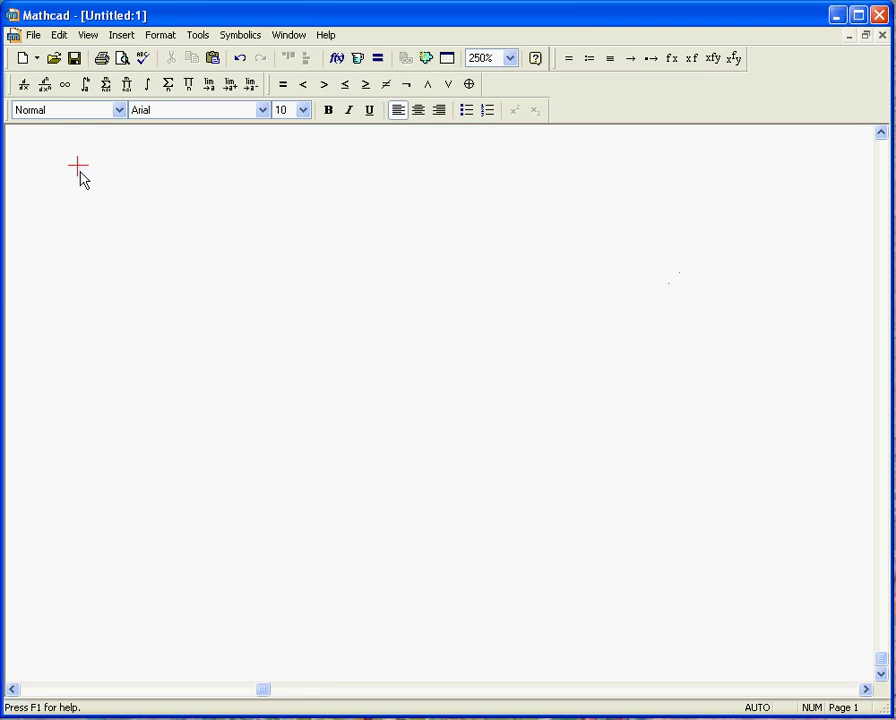
pyautogui.hotkey('ctrl', 'v')
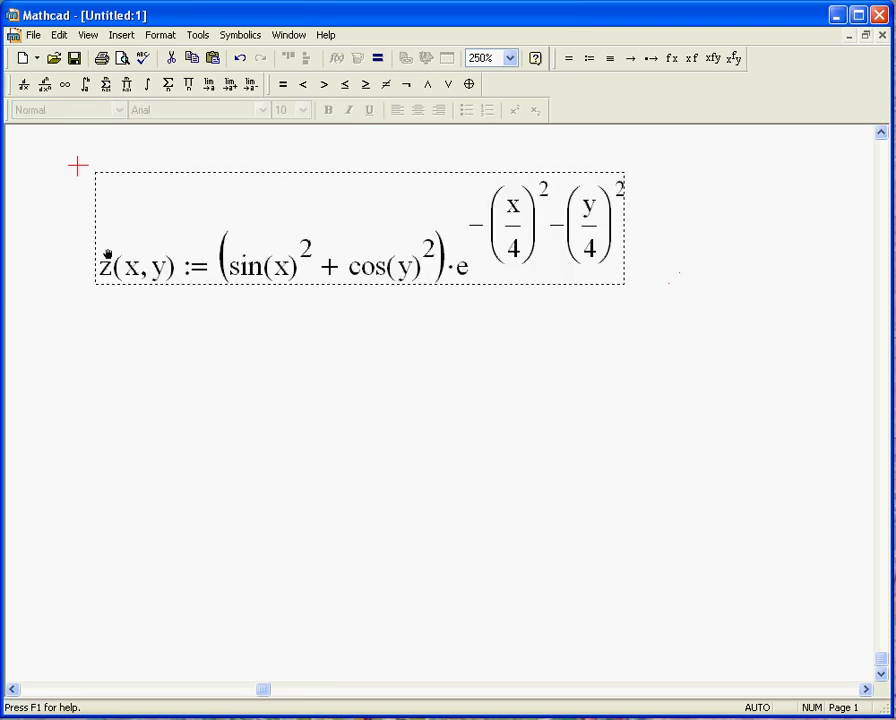
pyautogui.click(150, 341)
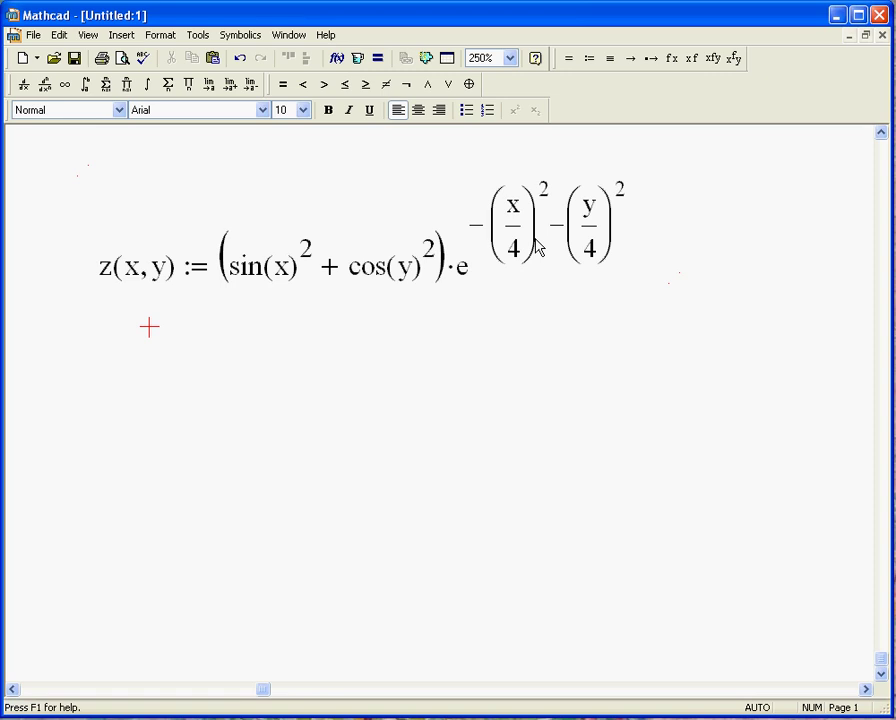
# Insert an empty 3D surface plot from the Graph menu just below the z(x,y) definition.
pyautogui.scroll(-1, 393, 371)
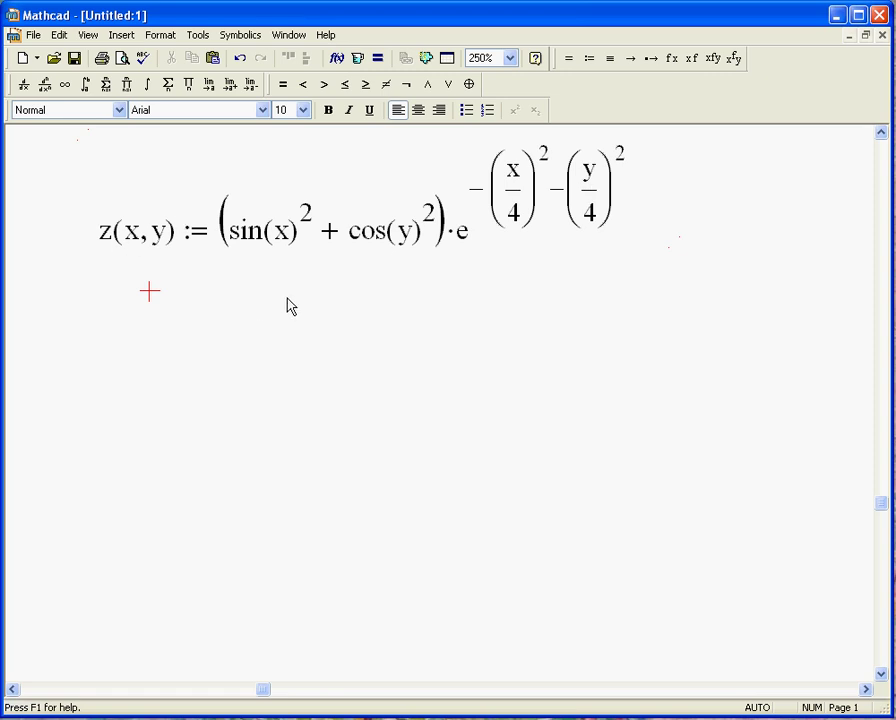
pyautogui.scroll(-1, 290, 306)
pyautogui.scroll(1, 288, 306)
pyautogui.click(222, 310)
pyautogui.click(117, 36)
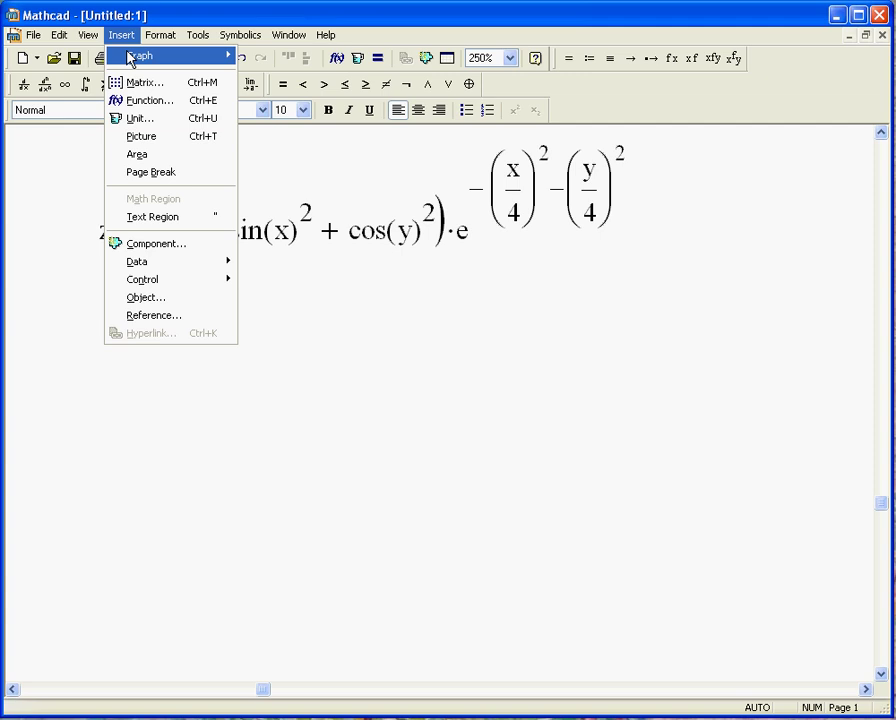
pyautogui.moveTo(130, 58)
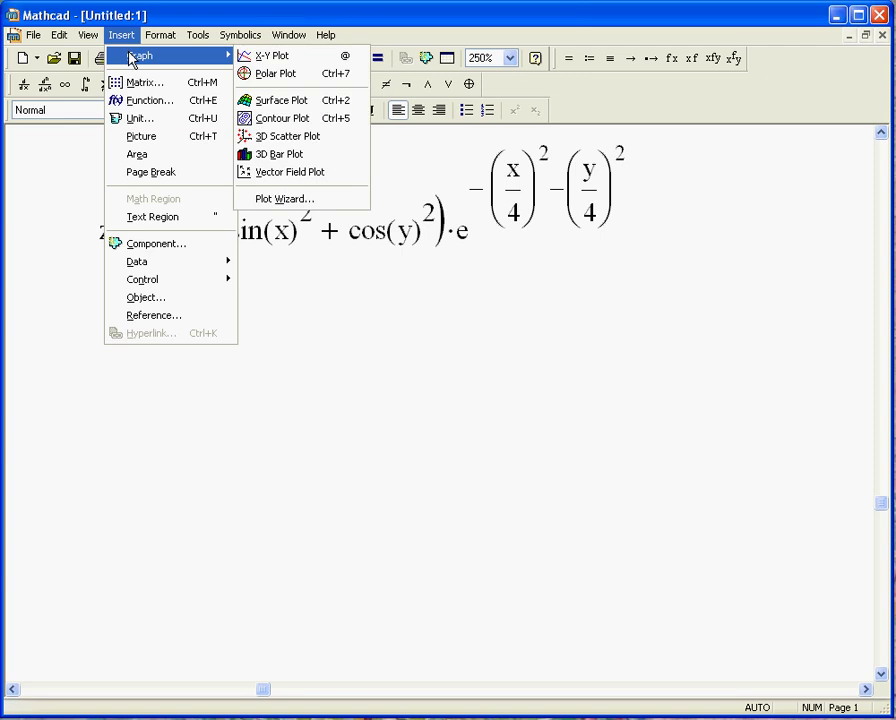
pyautogui.click(278, 103)
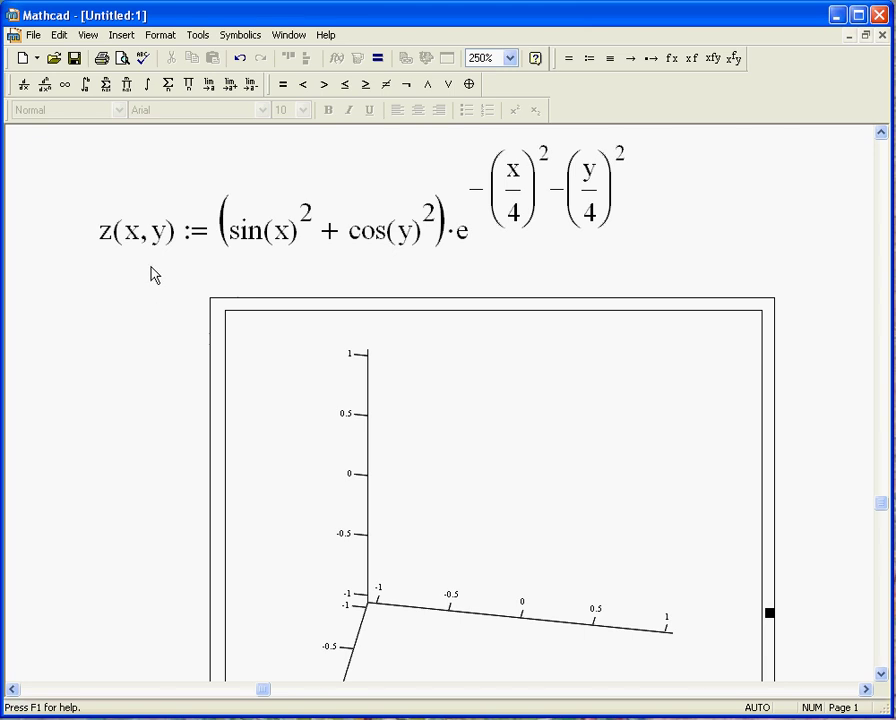
# Set the worksheet zoom to a custom 220%.
pyautogui.scroll(-4, 107, 300)
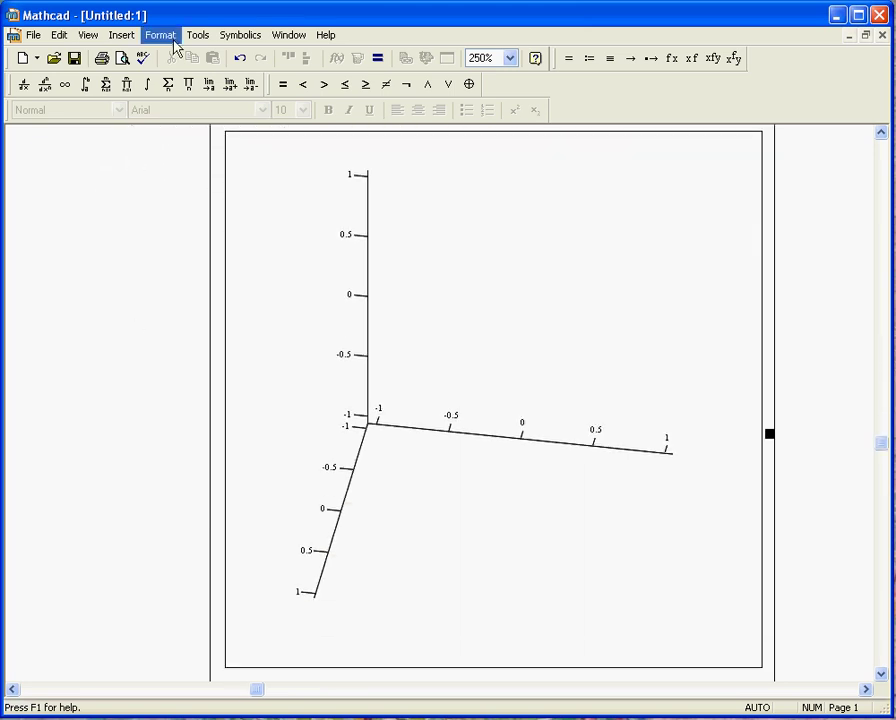
pyautogui.click(85, 38)
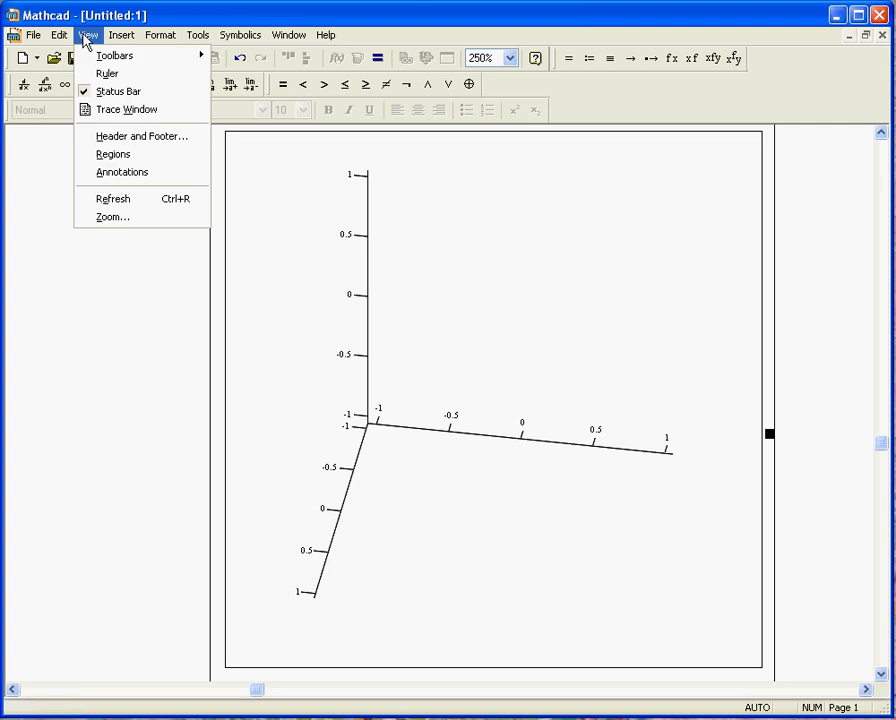
pyautogui.click(104, 217)
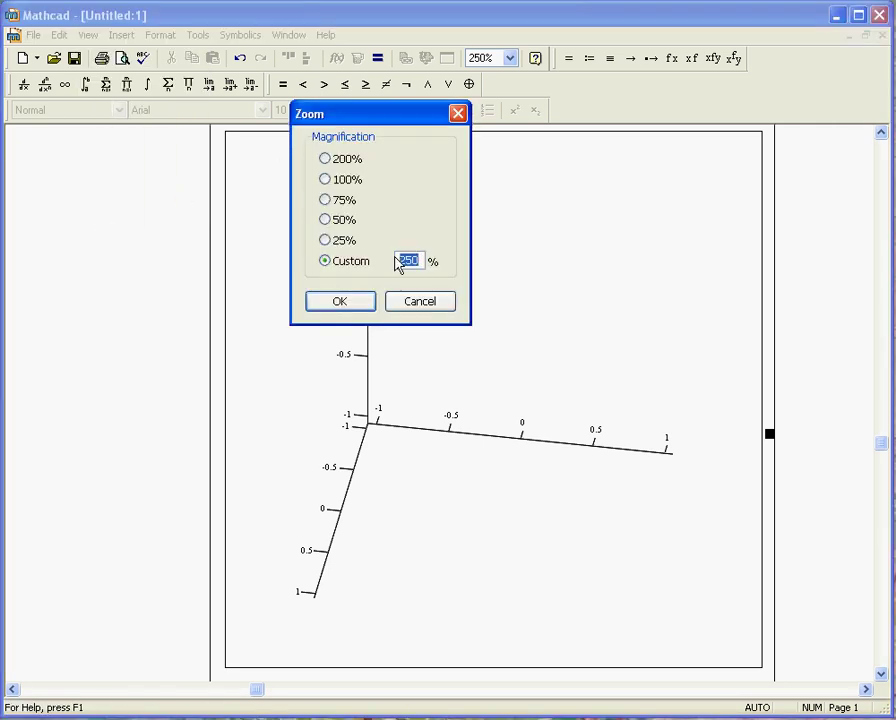
pyautogui.write('220')
pyautogui.press('Return')
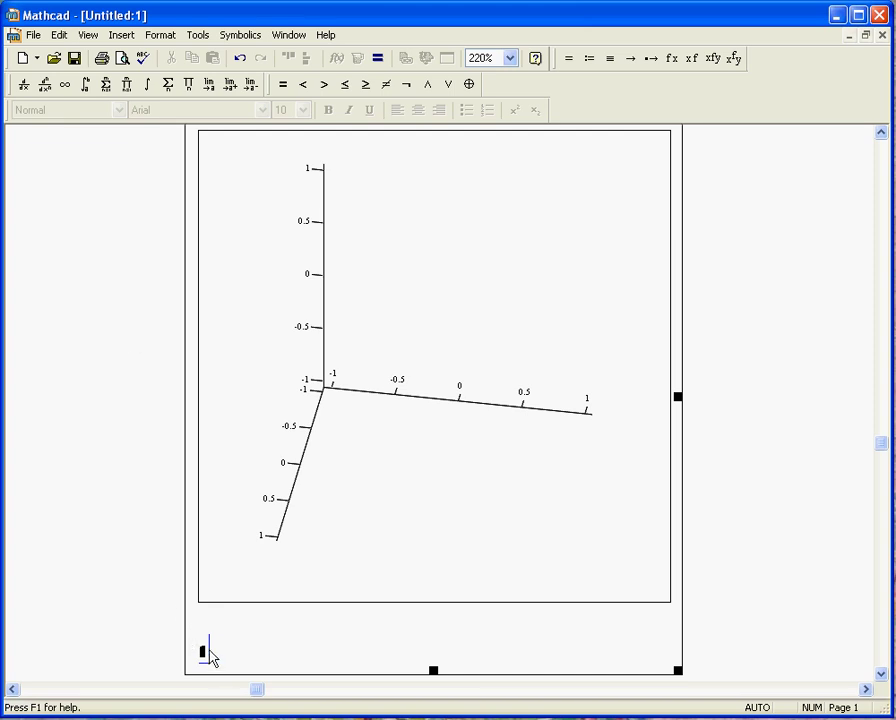
# Enter Z in the plot's placeholder so it renders the wireframe surface peaking near 1.2.
pyautogui.scroll(1, 279, 309)
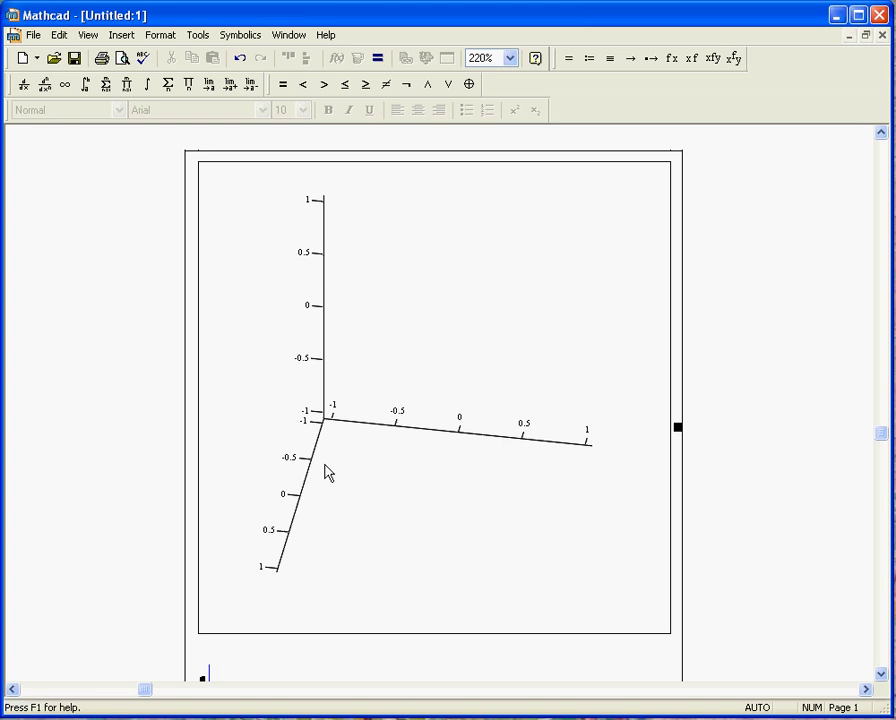
pyautogui.scroll(-1, 150, 400)
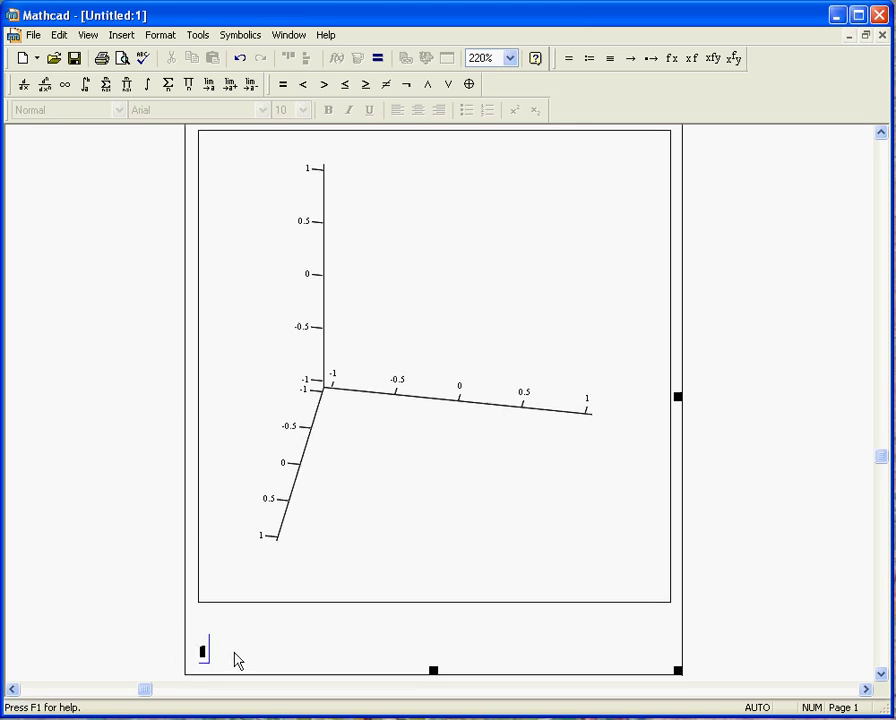
pyautogui.write('Z')
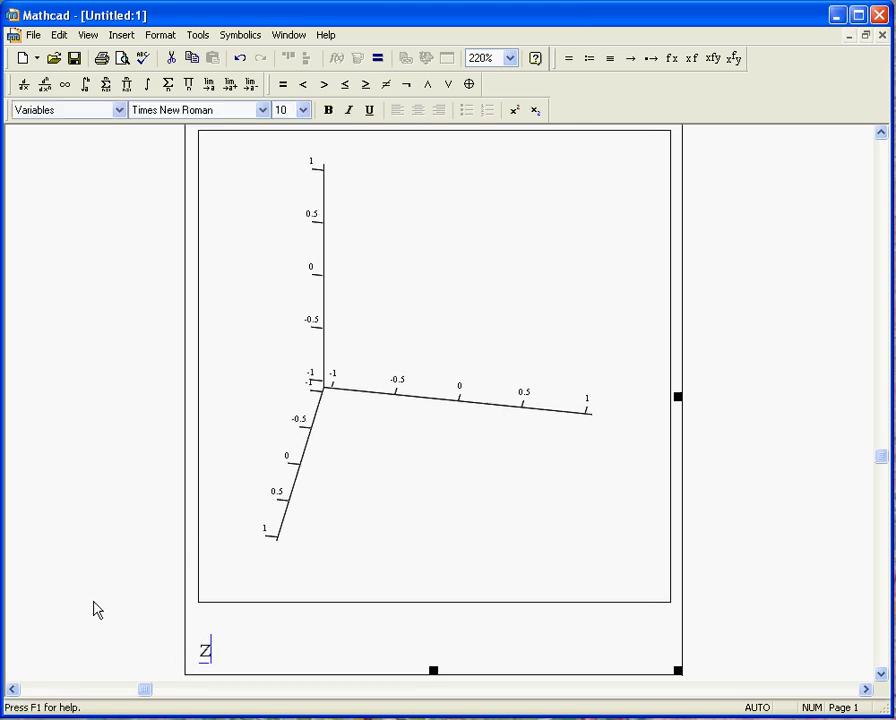
pyautogui.click(108, 580)
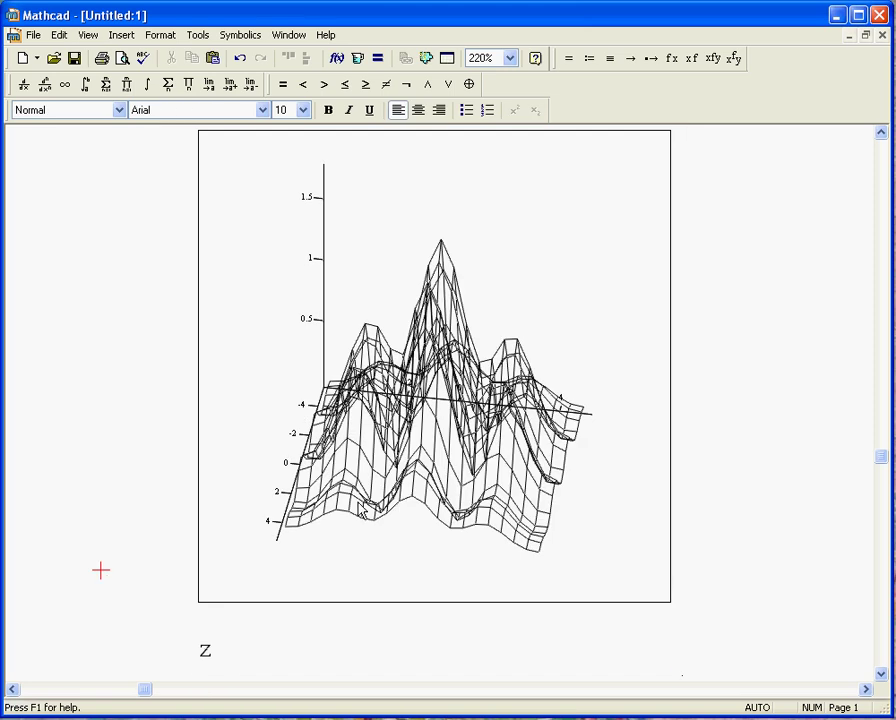
pyautogui.scroll(1, 420, 452)
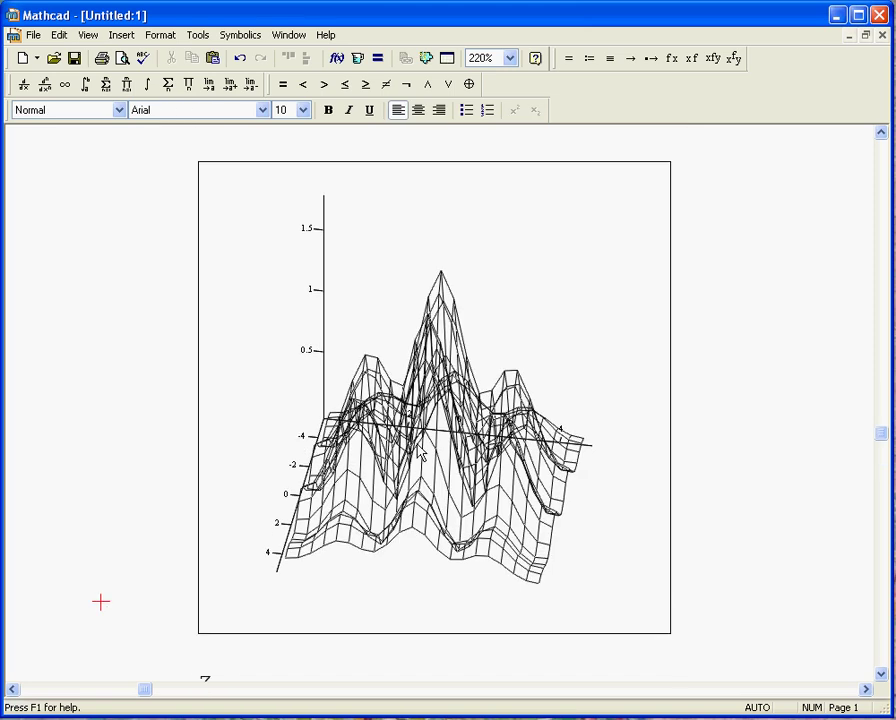
pyautogui.scroll(-1, 420, 452)
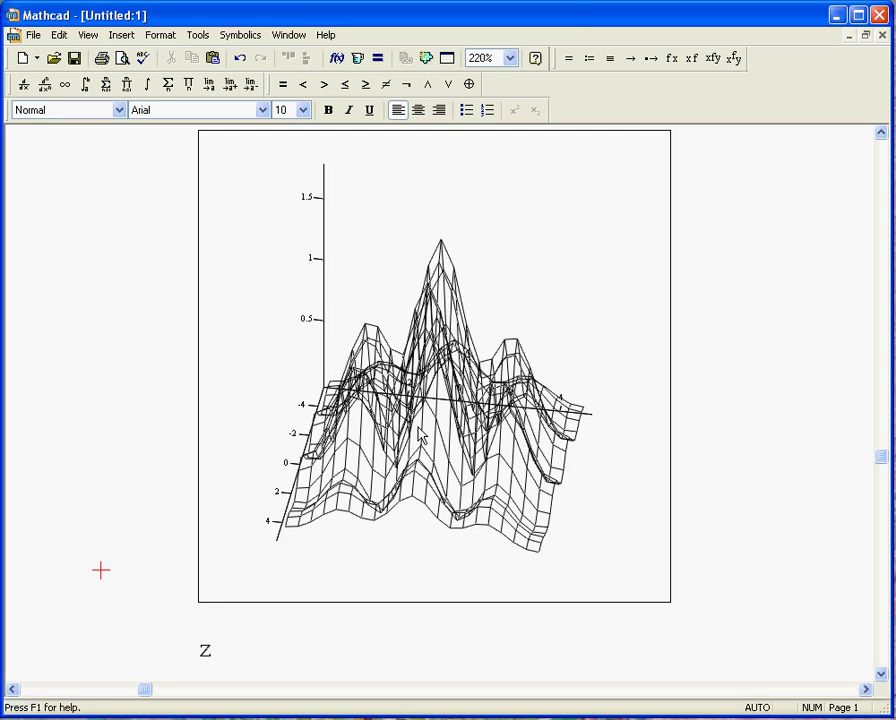
# Turn on Hide Lines and Line Colormap in the plot's Appearance settings.
pyautogui.doubleClick(417, 438)
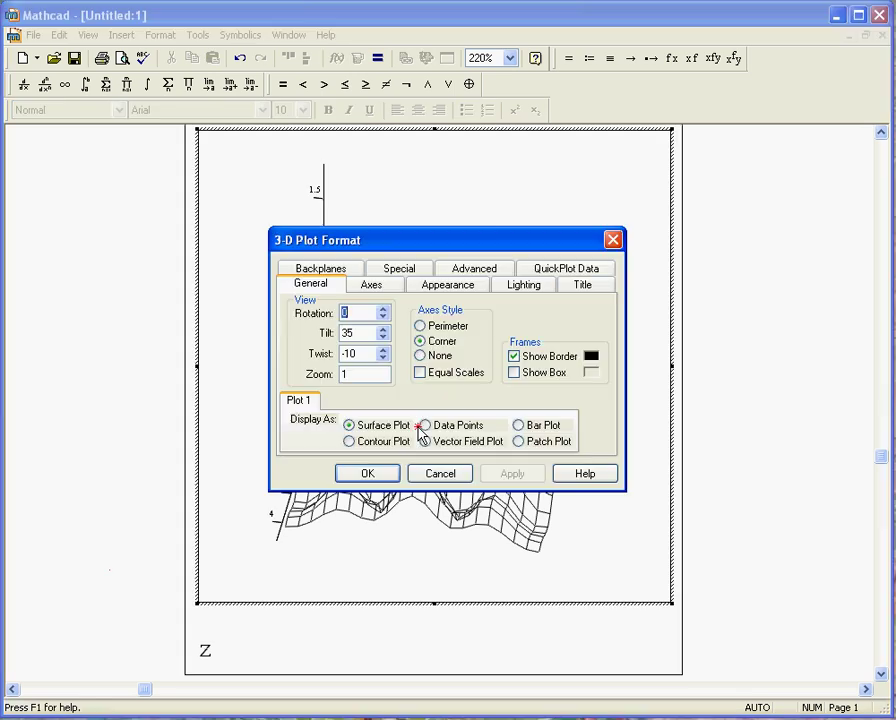
pyautogui.click(440, 288)
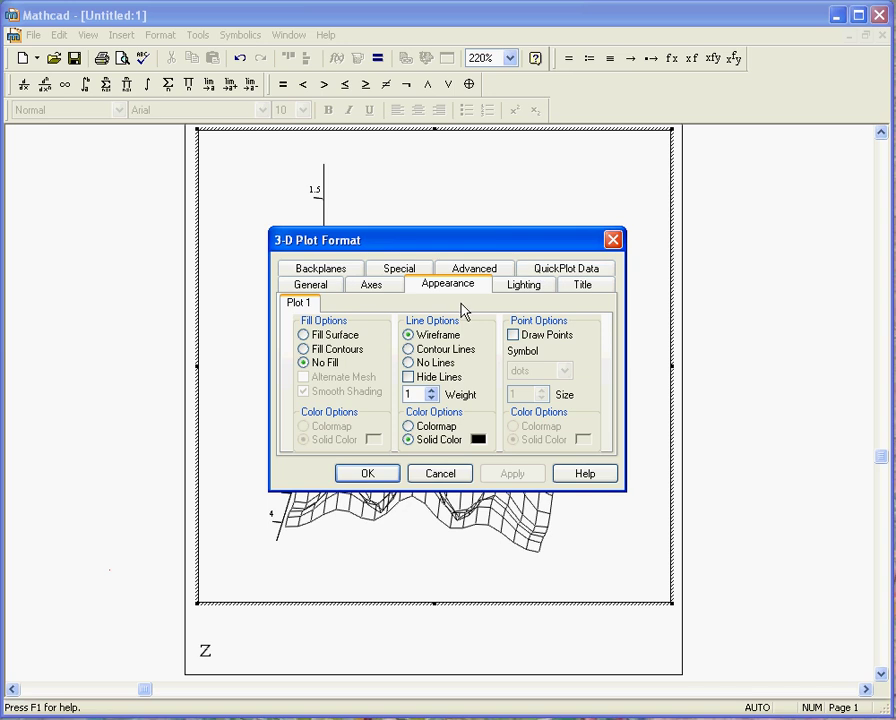
pyautogui.click(408, 377)
pyautogui.moveTo(450, 250); pyautogui.dragTo(640, 330)
pyautogui.click(718, 561)
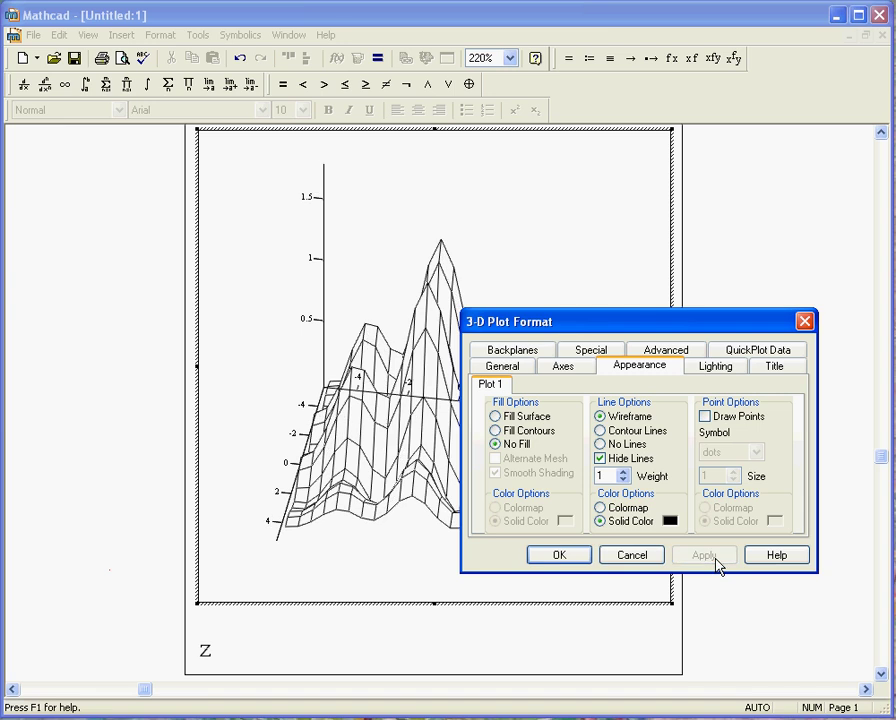
pyautogui.click(600, 507)
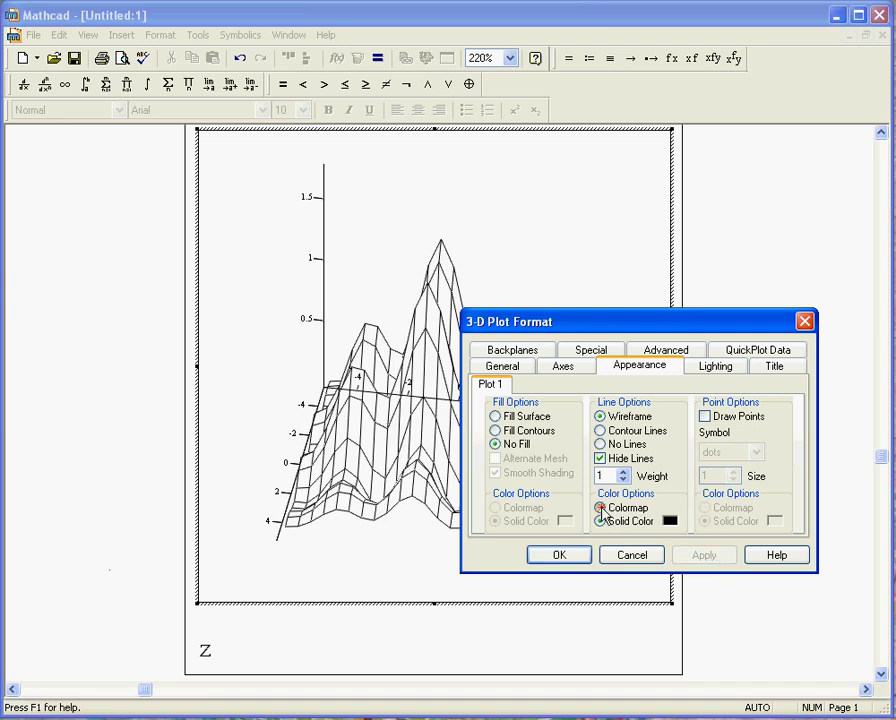
pyautogui.click(574, 556)
# Rotate the surface from its top-down view to a low side perspective showing the peaks.
pyautogui.moveTo(558, 458); pyautogui.dragTo(644, 490)
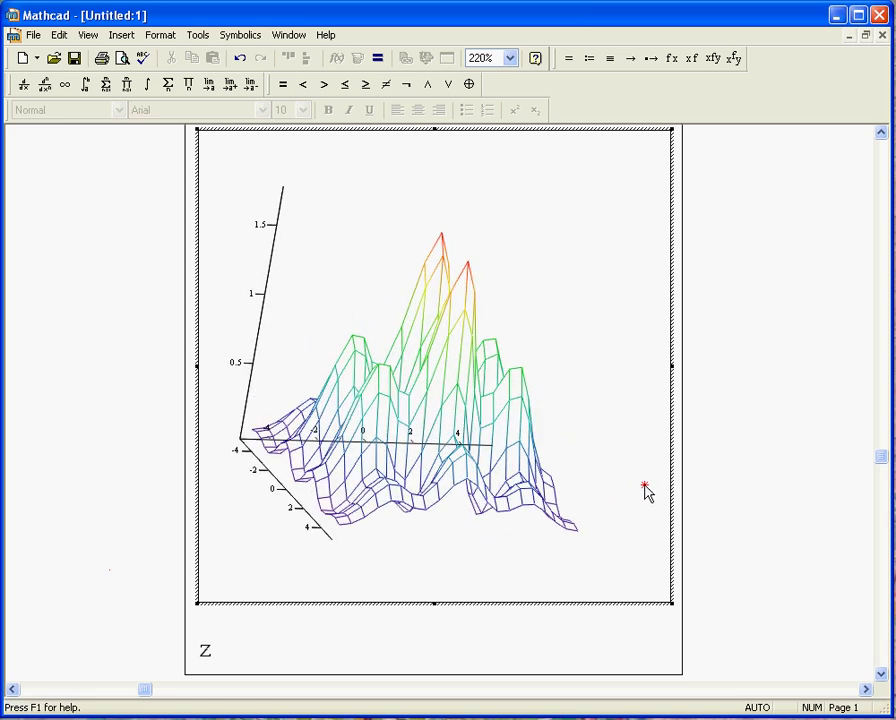
pyautogui.moveTo(504, 248); pyautogui.dragTo(414, 446)
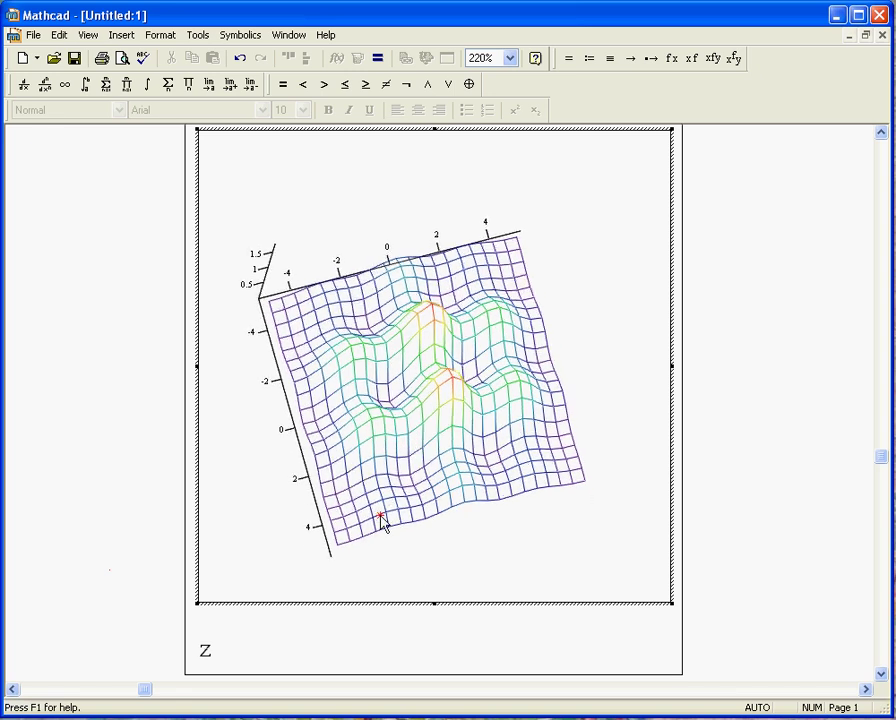
pyautogui.moveTo(380, 524); pyautogui.dragTo(440, 380)
pyautogui.moveTo(614, 546); pyautogui.dragTo(604, 344)
pyautogui.moveTo(606, 502); pyautogui.dragTo(345, 497)
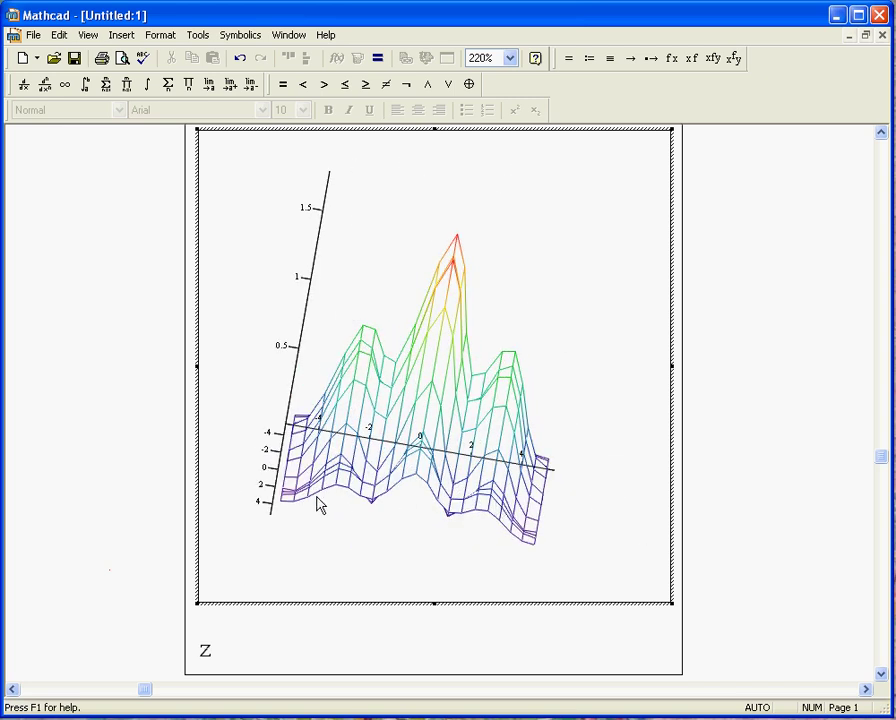
# Turn on the X and Y axis labels, naming them 'X Axis' and 'Y Axis'.
pyautogui.doubleClick(536, 332)
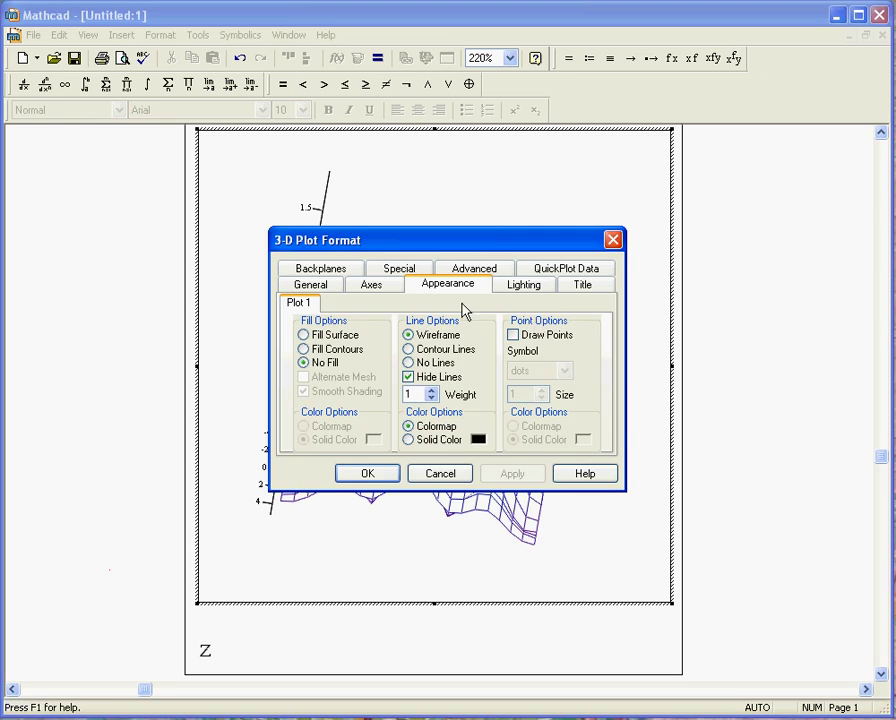
pyautogui.click(364, 286)
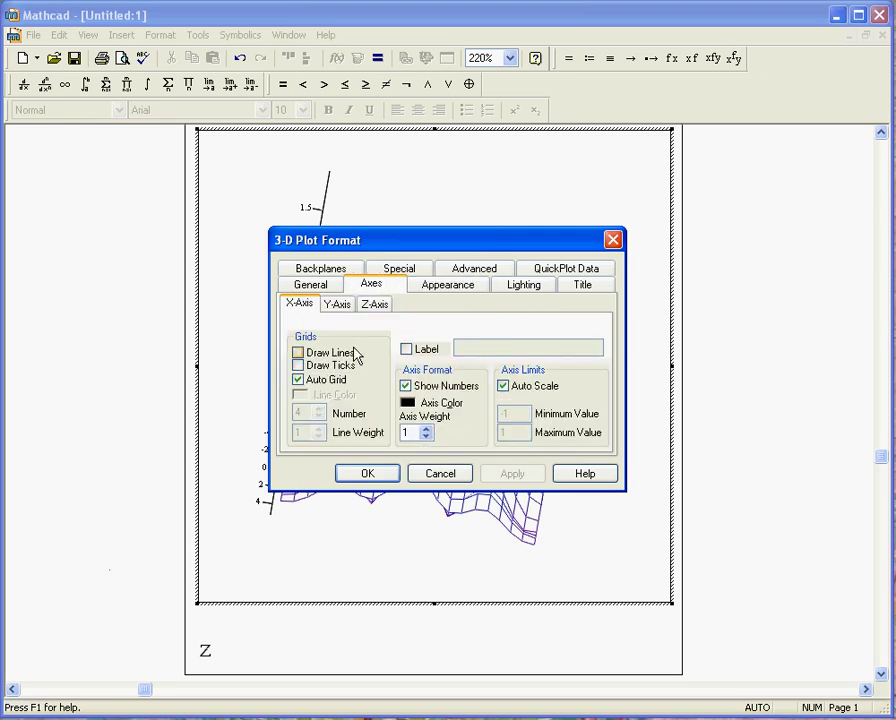
pyautogui.click(406, 349)
pyautogui.click(477, 346)
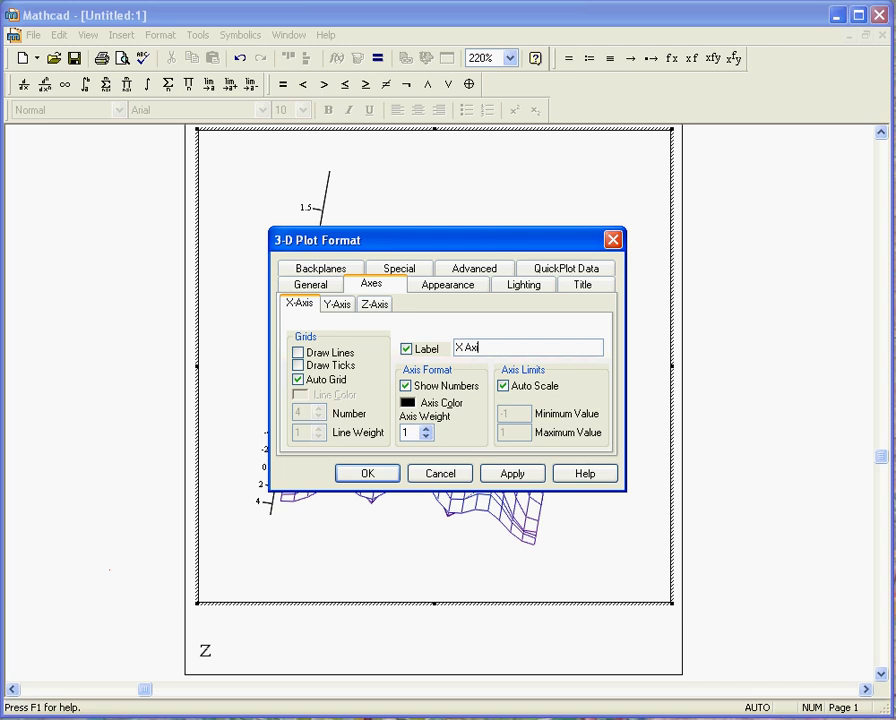
pyautogui.write('X Axis')
pyautogui.click(338, 304)
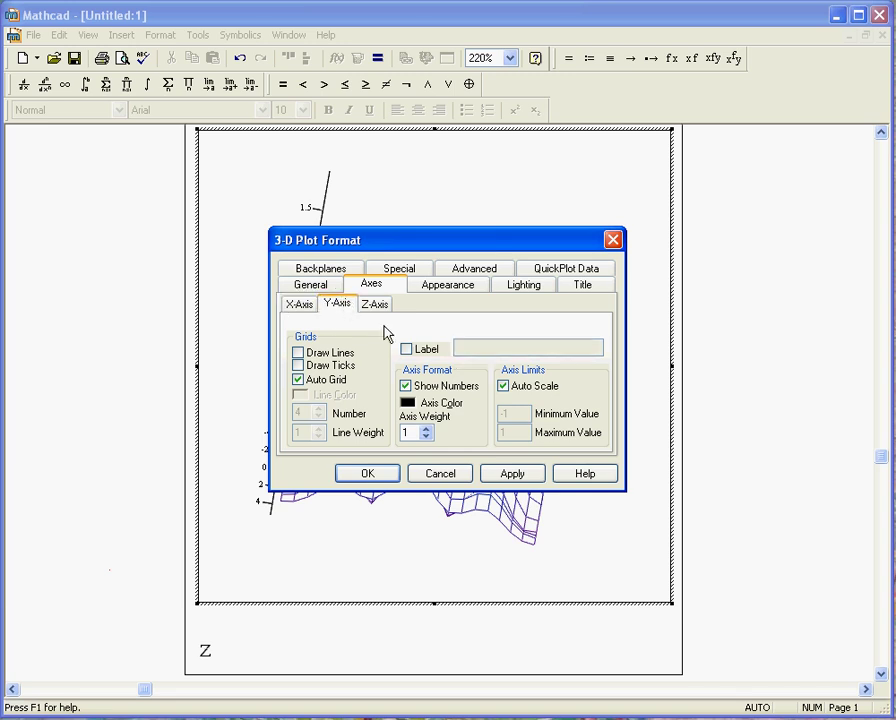
pyautogui.click(407, 350)
pyautogui.click(471, 347)
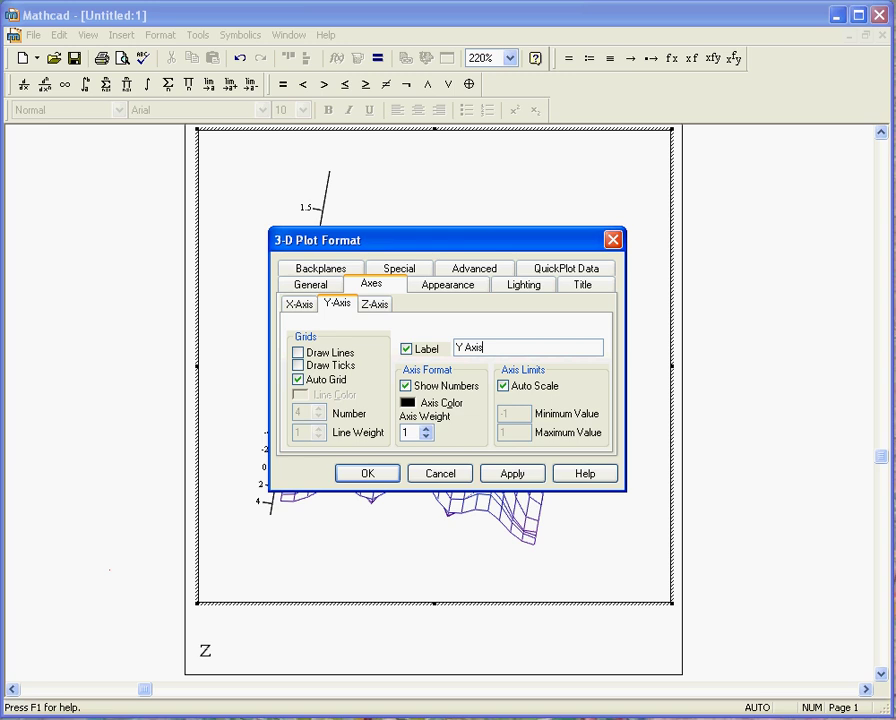
pyautogui.write('Y Axis')
# Add the 'Z Axis' label, apply the labels, and rotate the plot to a new angle.
pyautogui.click(375, 304)
pyautogui.click(406, 349)
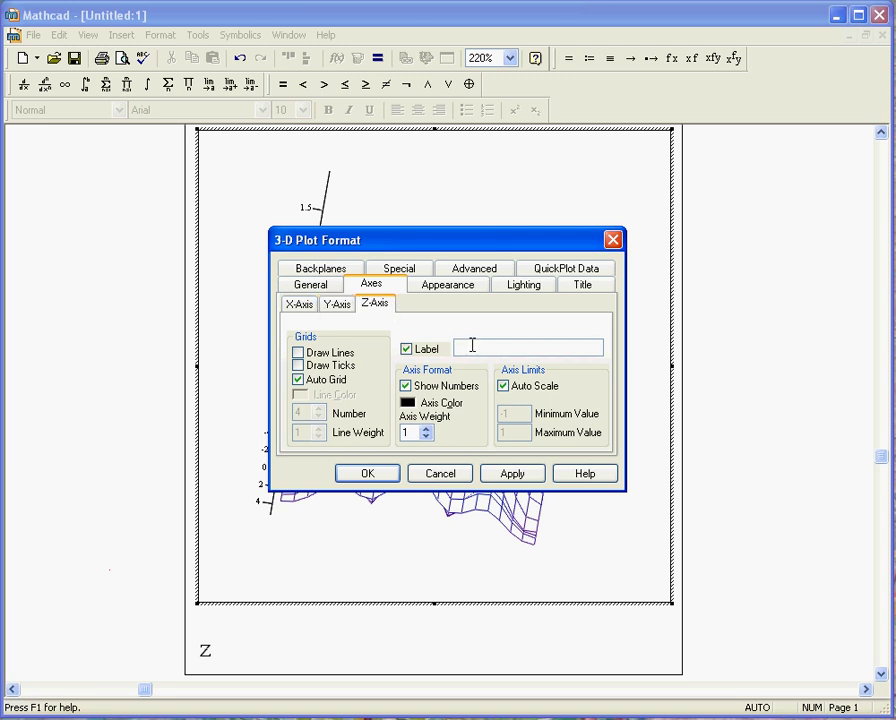
pyautogui.click(472, 347)
pyautogui.write('Z Axis')
pyautogui.click(503, 474)
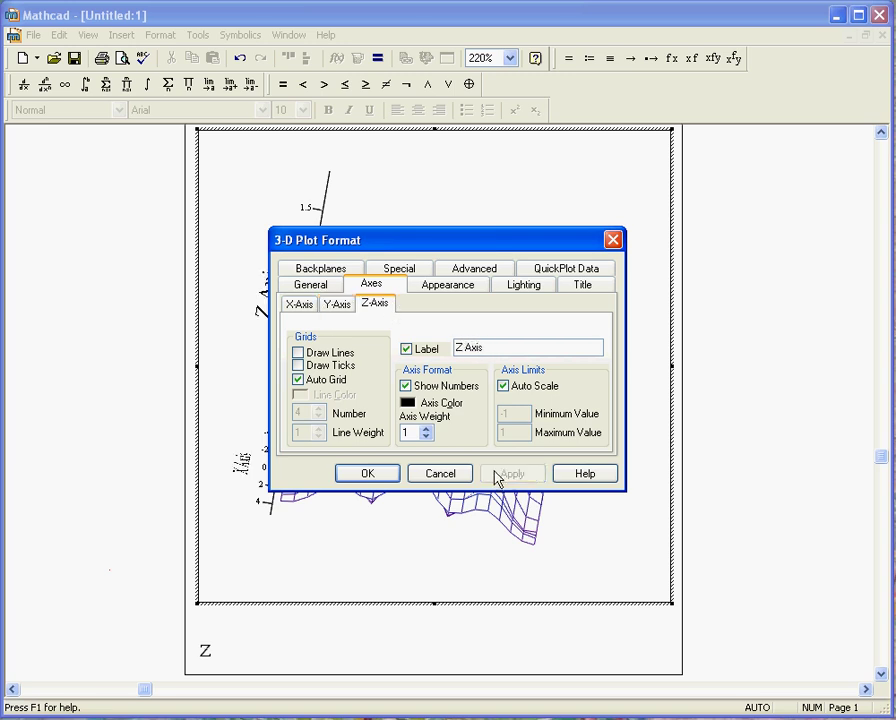
pyautogui.click(355, 478)
pyautogui.moveTo(344, 324); pyautogui.dragTo(573, 362)
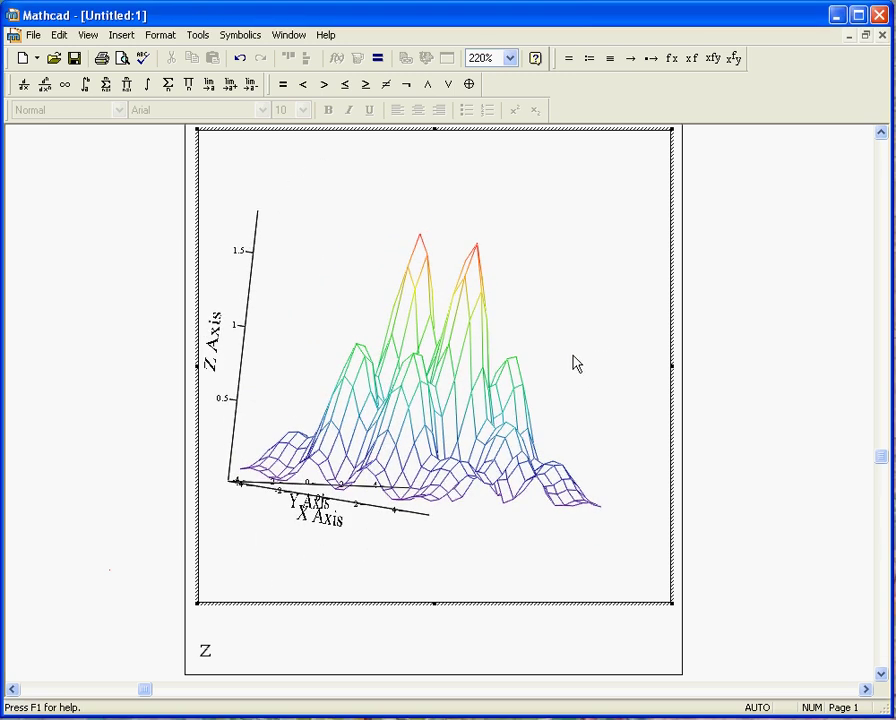
# Close the plot settings unchanged and tilt the view to look from higher up.
pyautogui.doubleClick(380, 368)
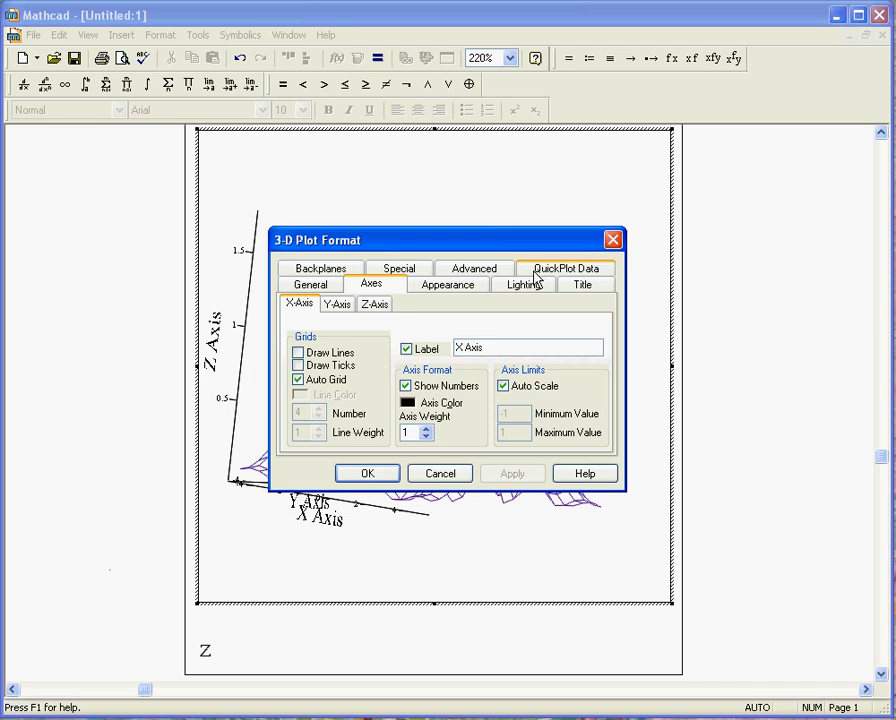
pyautogui.click(370, 472)
pyautogui.moveTo(368, 474); pyautogui.dragTo(214, 334)
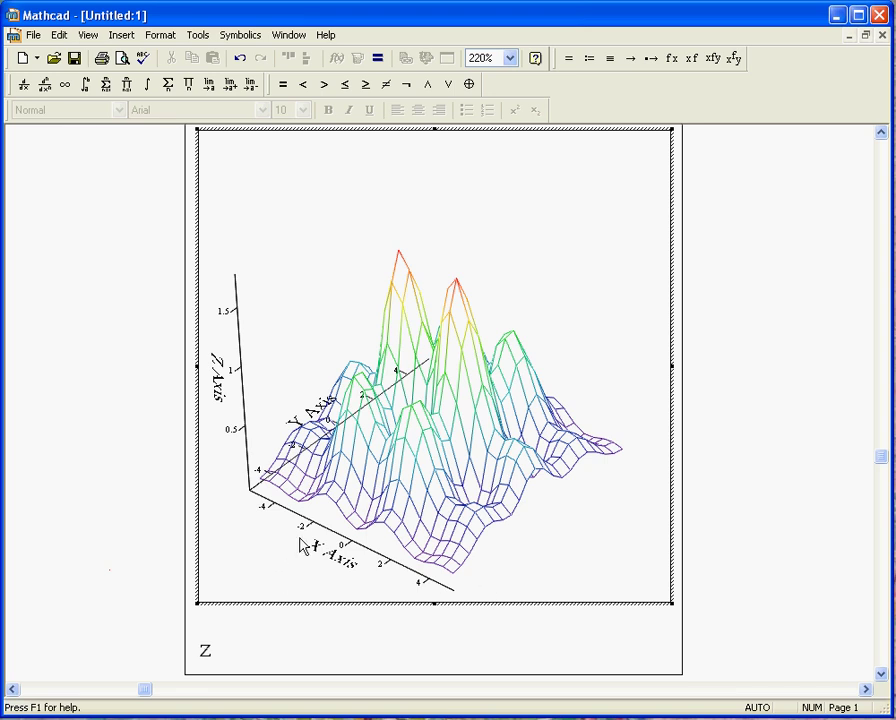
# Set # of Grids to 40 for Range 1 and Range 2, then rotate the denser surface.
pyautogui.doubleClick(390, 505)
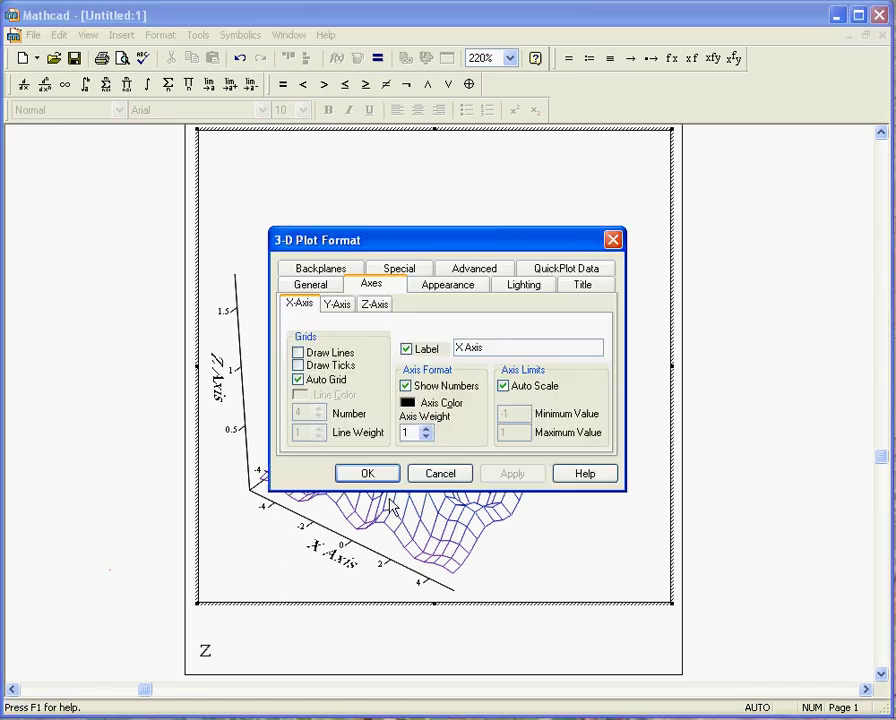
pyautogui.click(566, 270)
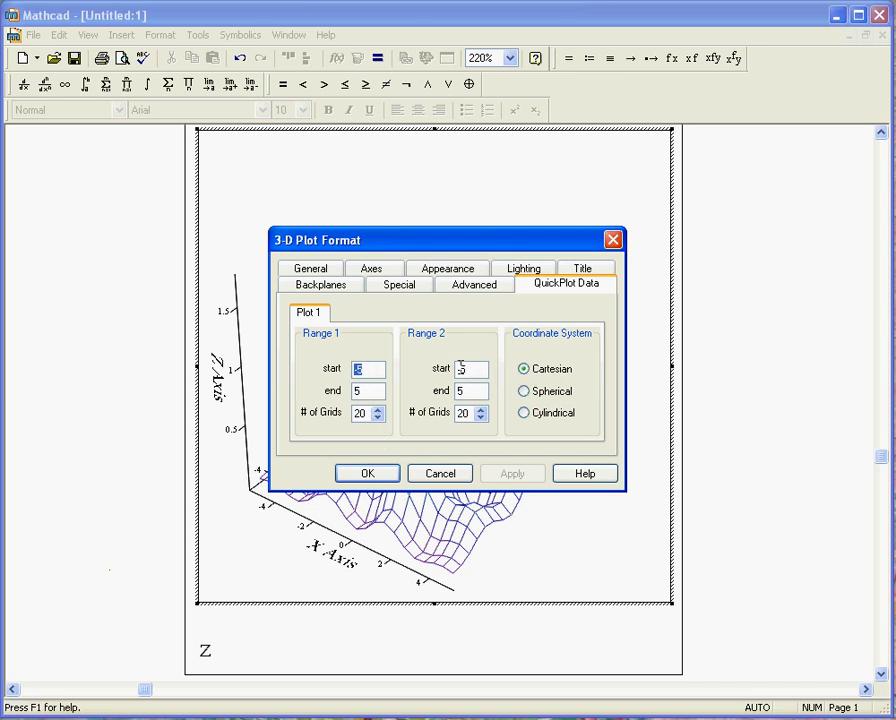
pyautogui.doubleClick(367, 412)
pyautogui.write('4')
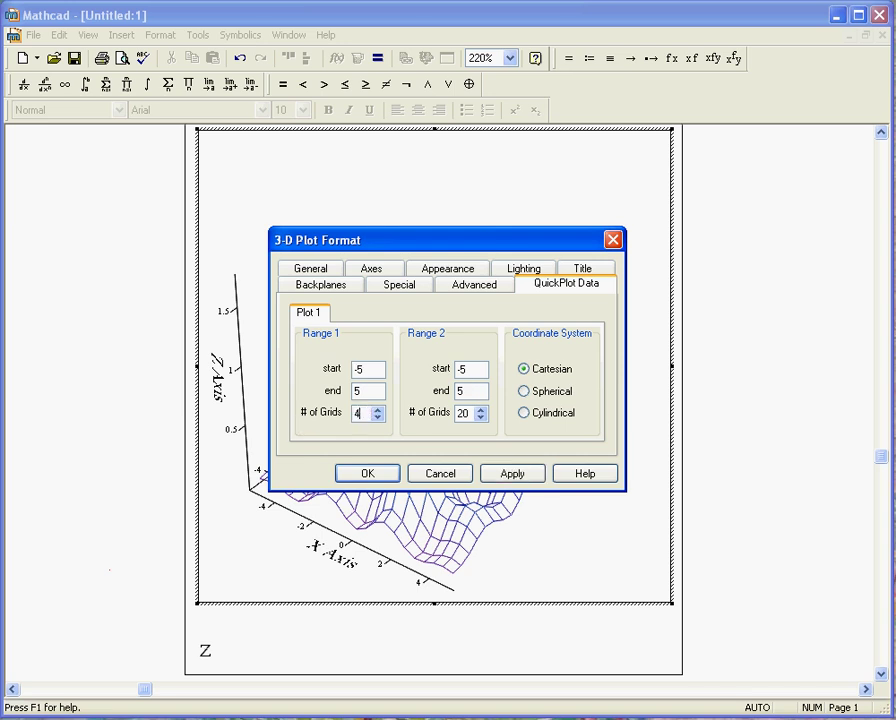
pyautogui.doubleClick(465, 413)
pyautogui.write('40')
pyautogui.click(362, 474)
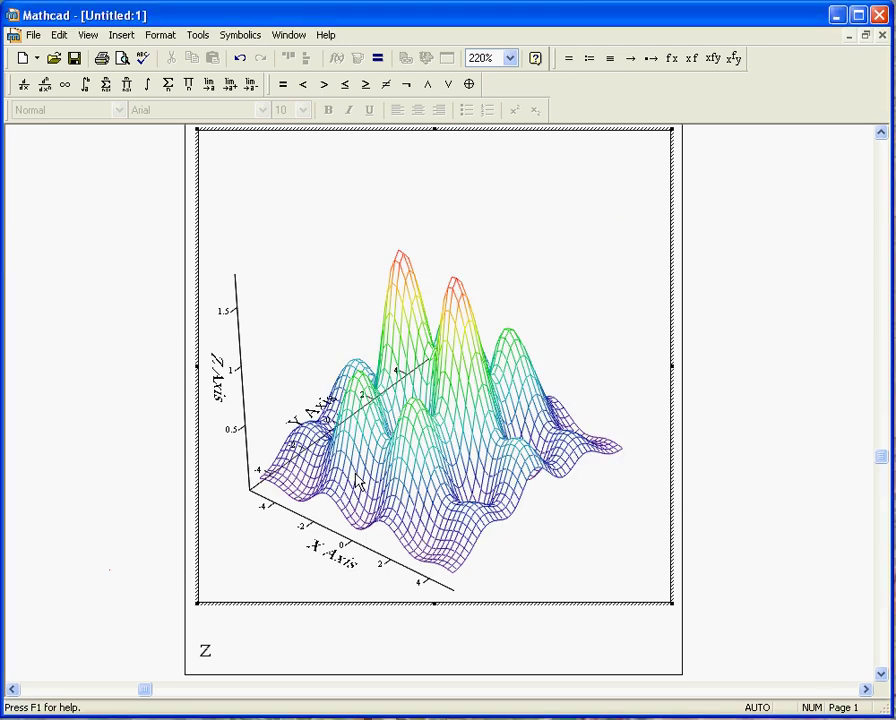
pyautogui.moveTo(345, 472); pyautogui.dragTo(331, 418)
# Change both grid counts to 75 and rotate the plot to a view from above.
pyautogui.doubleClick(345, 420)
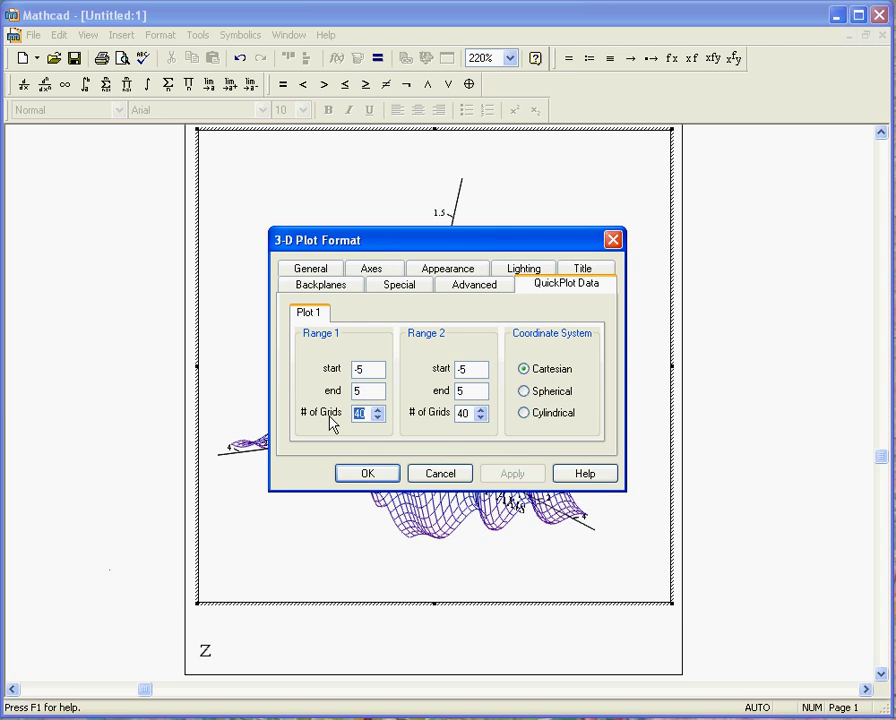
pyautogui.write('75')
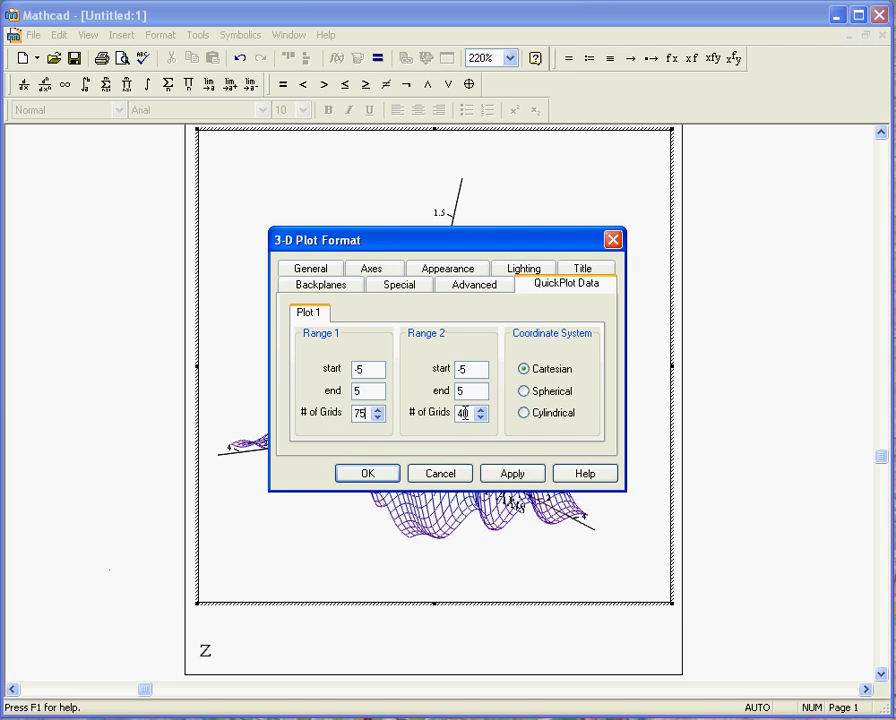
pyautogui.write('75')
pyautogui.click(367, 473)
pyautogui.moveTo(450, 367); pyautogui.dragTo(445, 462)
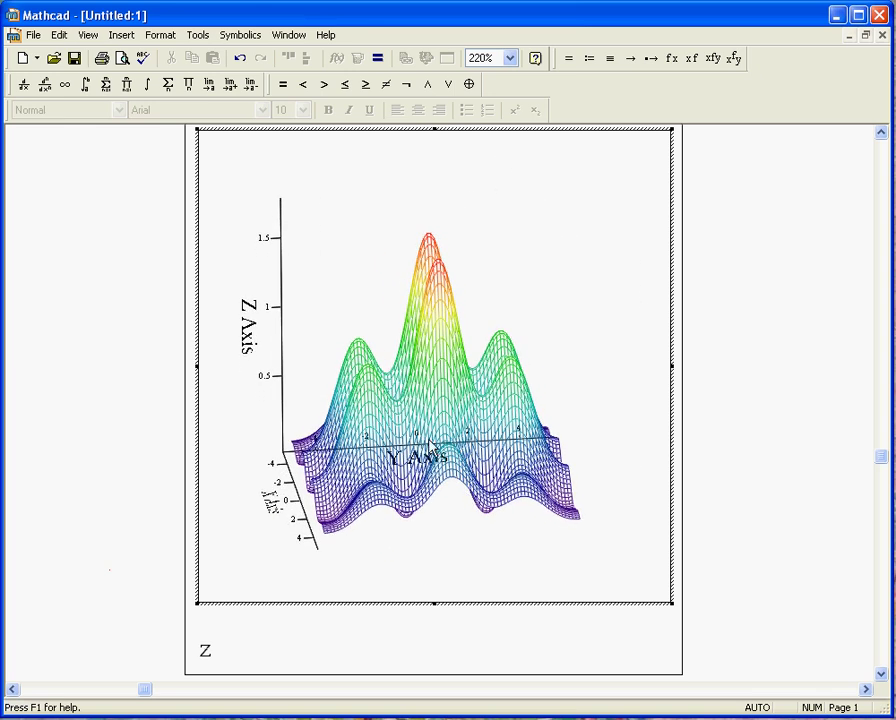
# Switch the surface to a filled surface and rotate to inspect it.
pyautogui.doubleClick(435, 422)
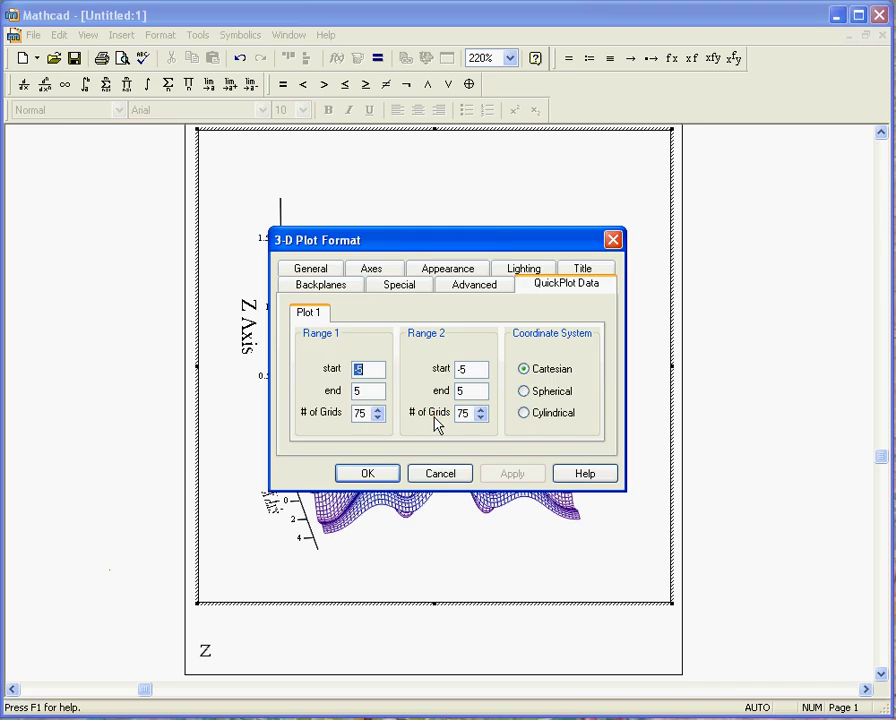
pyautogui.click(460, 268)
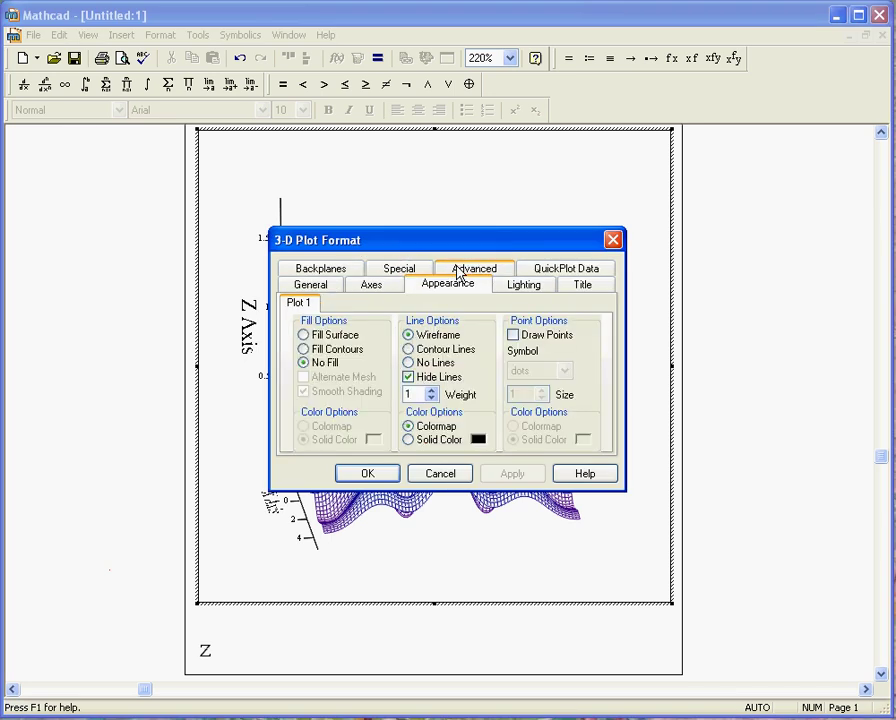
pyautogui.click(304, 336)
pyautogui.click(498, 473)
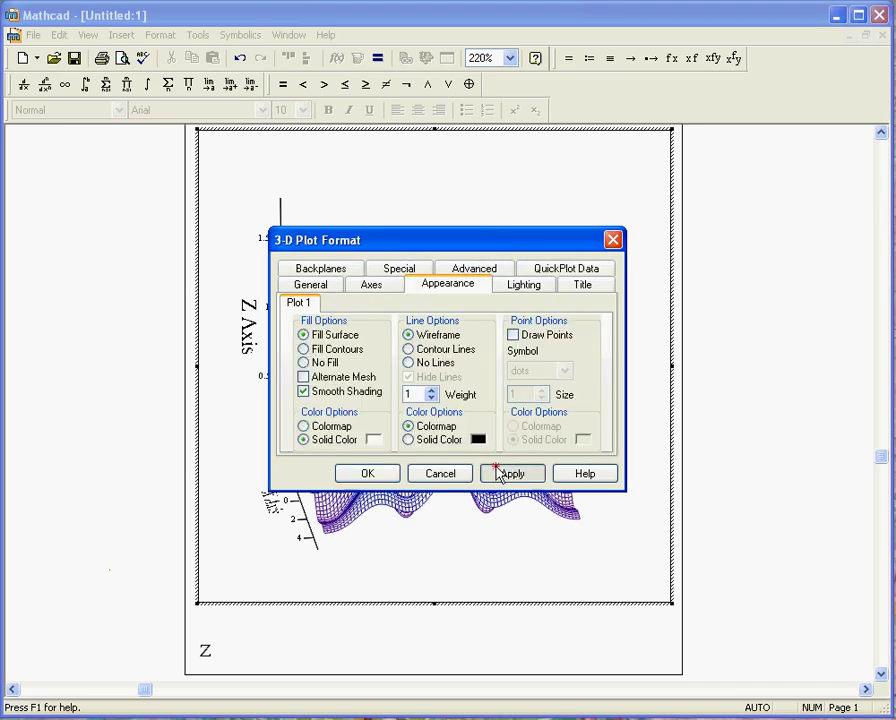
pyautogui.click(367, 474)
pyautogui.moveTo(380, 448); pyautogui.dragTo(420, 324)
# Change the fill to filled contours and rotate to inspect the result.
pyautogui.doubleClick(426, 354)
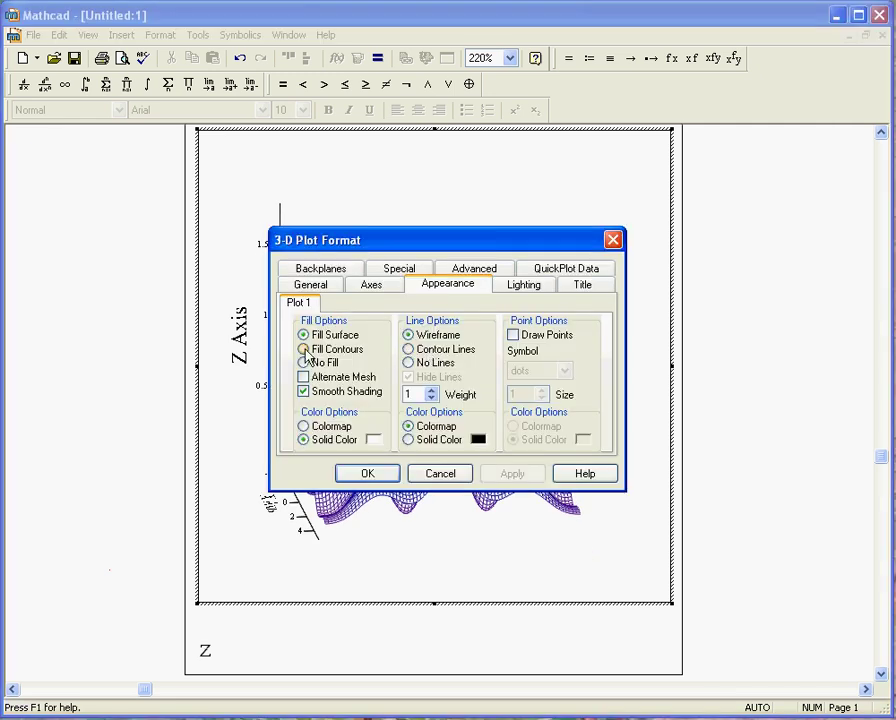
pyautogui.click(304, 349)
pyautogui.click(484, 475)
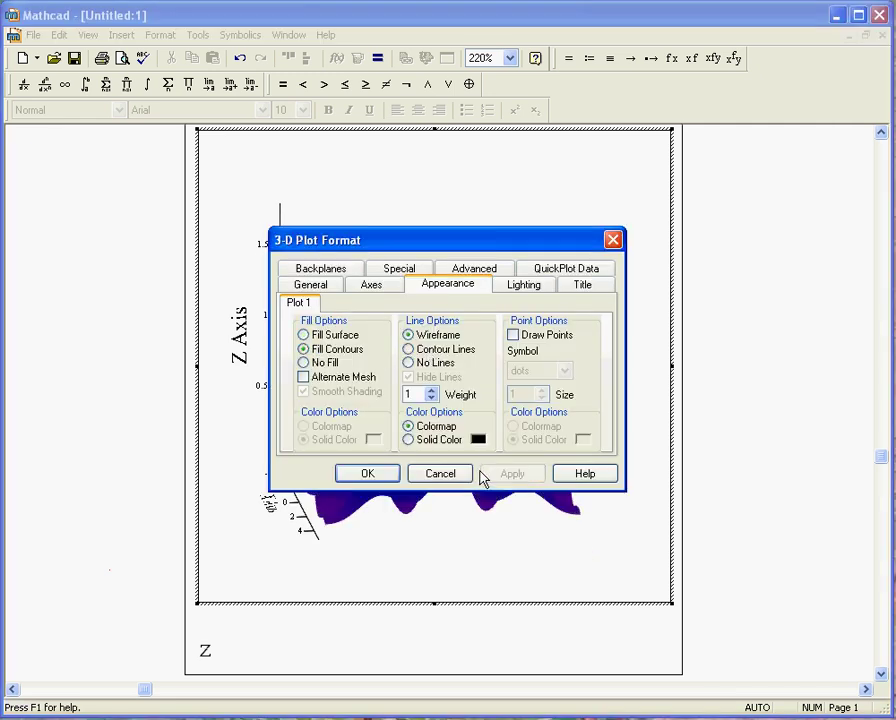
pyautogui.click(370, 473)
pyautogui.moveTo(372, 480); pyautogui.dragTo(407, 415)
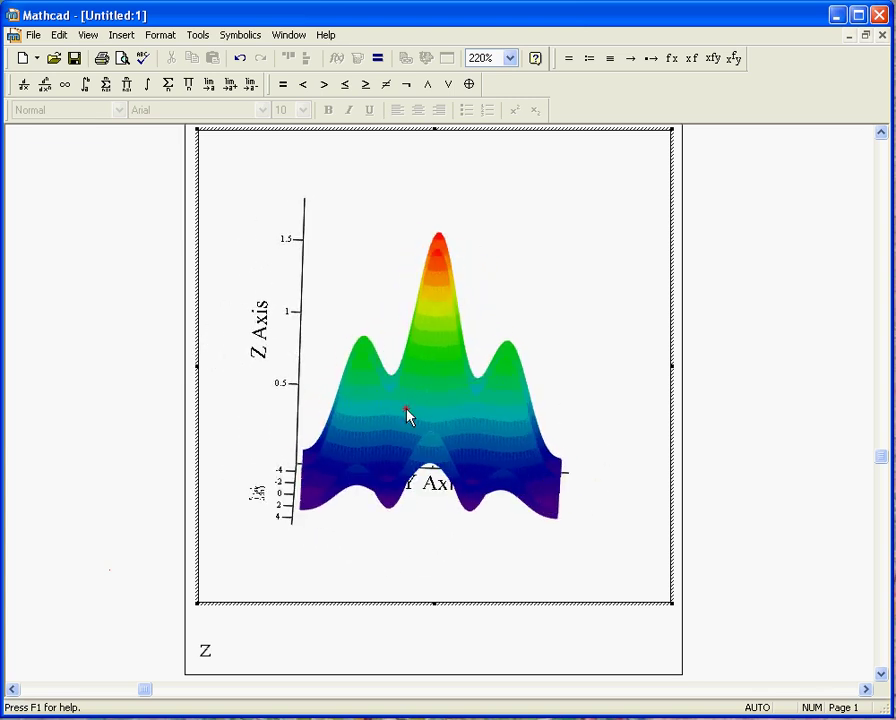
# Set the surface back to No Fill and rotate it to an oblique view.
pyautogui.doubleClick(432, 408)
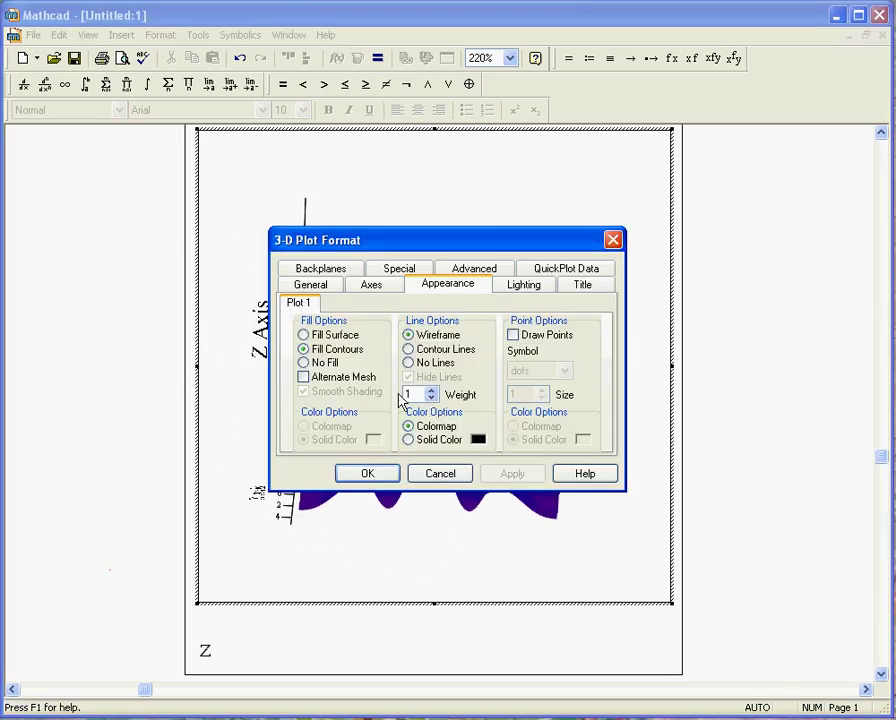
pyautogui.click(304, 363)
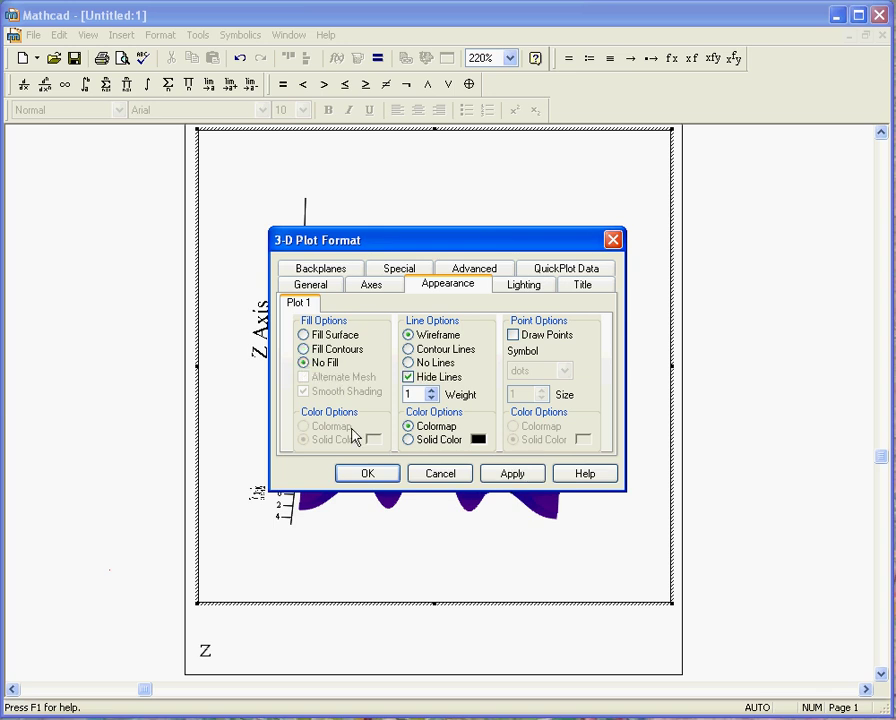
pyautogui.click(493, 476)
pyautogui.click(384, 474)
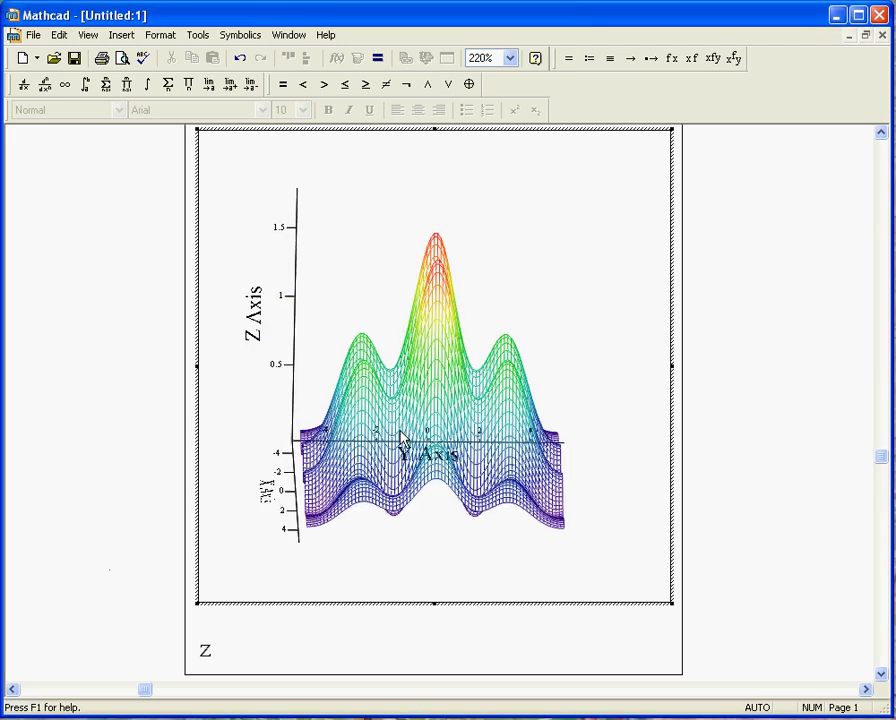
pyautogui.moveTo(400, 438); pyautogui.dragTo(426, 490)
# Enable lighting (Scheme 1) on the surface and rotate the plot so the Y Axis faces front.
pyautogui.doubleClick(418, 458)
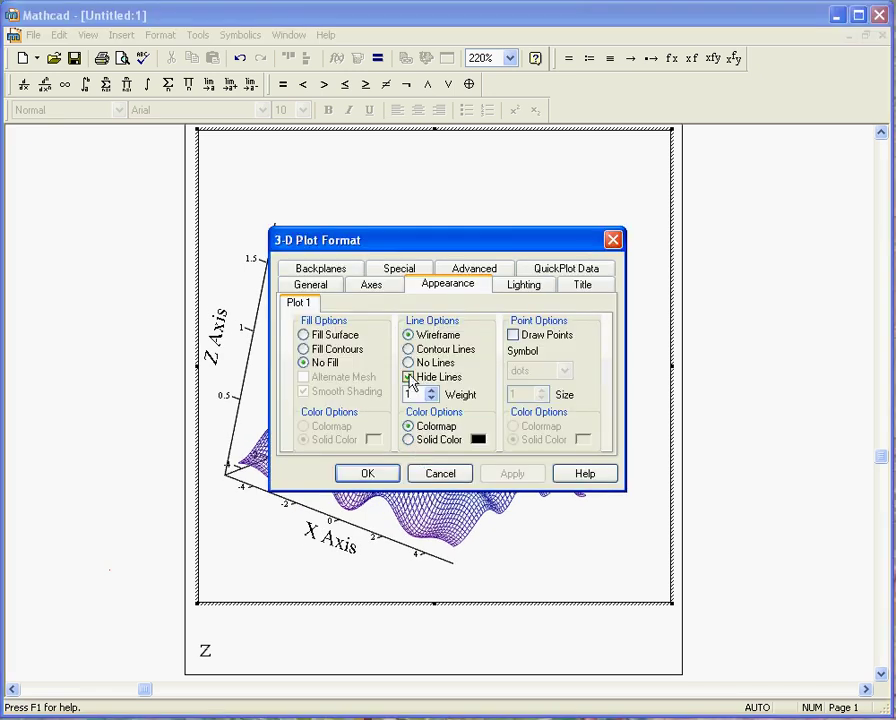
pyautogui.click(535, 287)
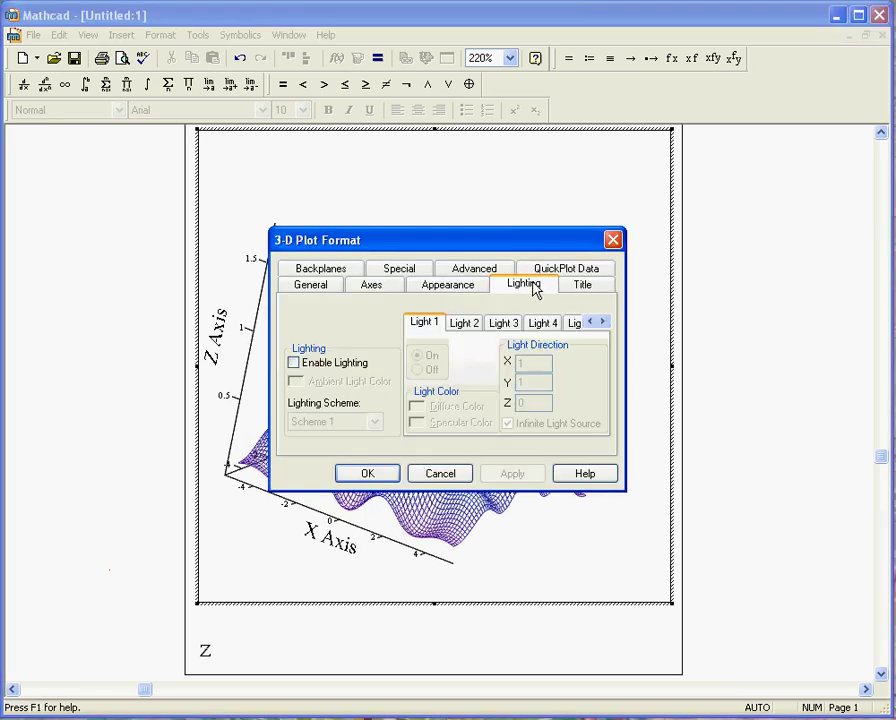
pyautogui.click(294, 363)
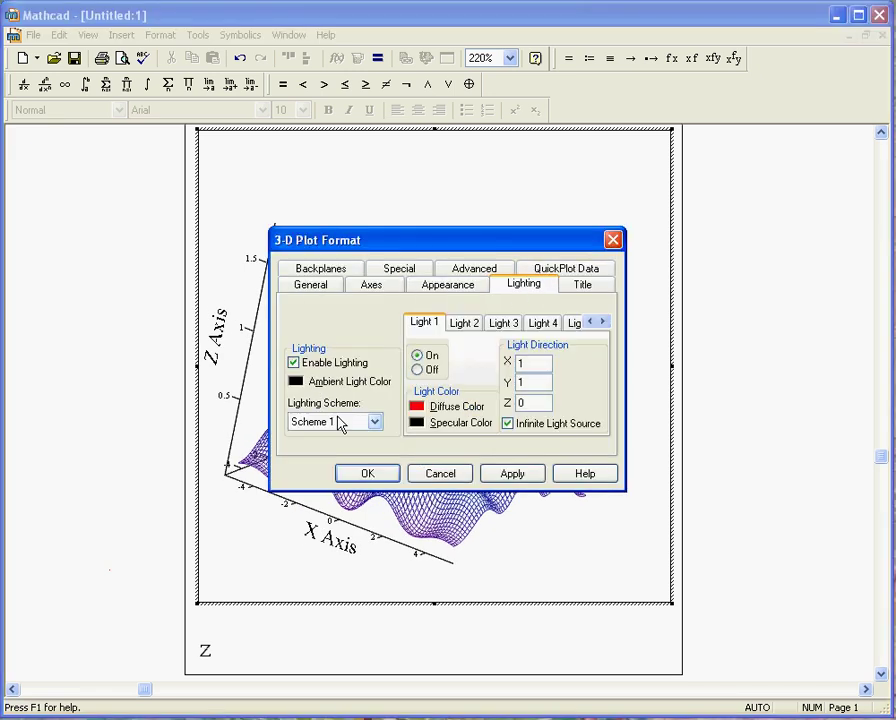
pyautogui.click(500, 476)
pyautogui.click(367, 473)
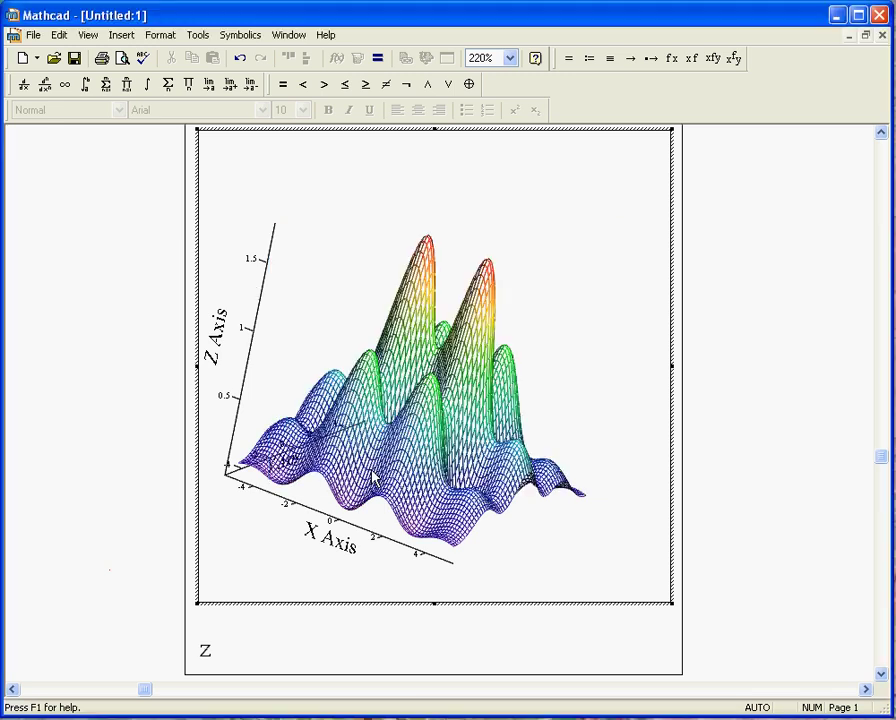
pyautogui.moveTo(444, 384); pyautogui.dragTo(462, 367)
# Resize the plot region to be wider and shorter.
pyautogui.moveTo(517, 286); pyautogui.dragTo(505, 327)
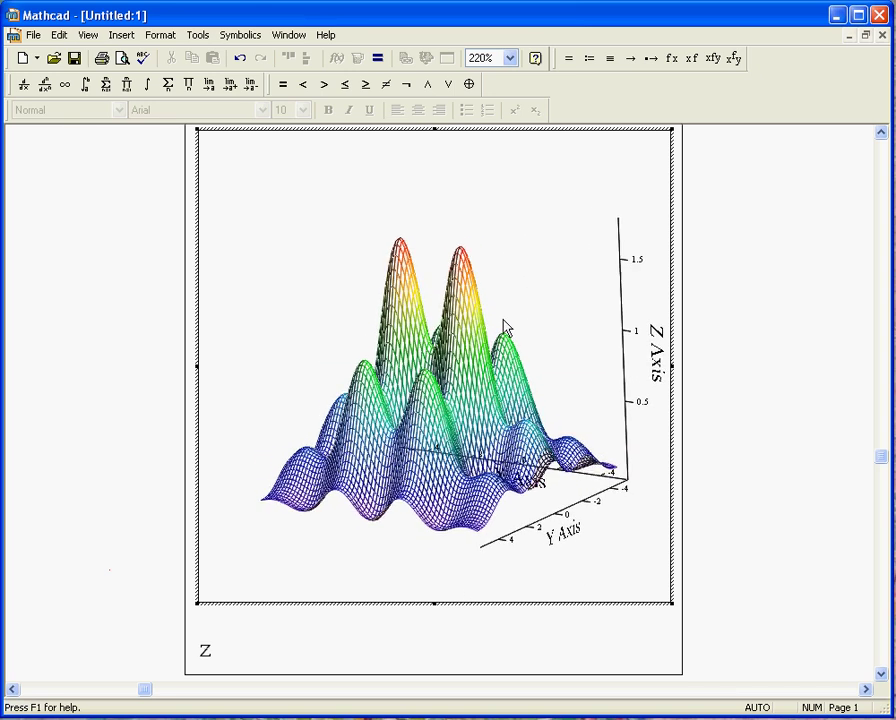
pyautogui.click(684, 600)
pyautogui.click(648, 586)
pyautogui.moveTo(670, 602); pyautogui.dragTo(729, 541)
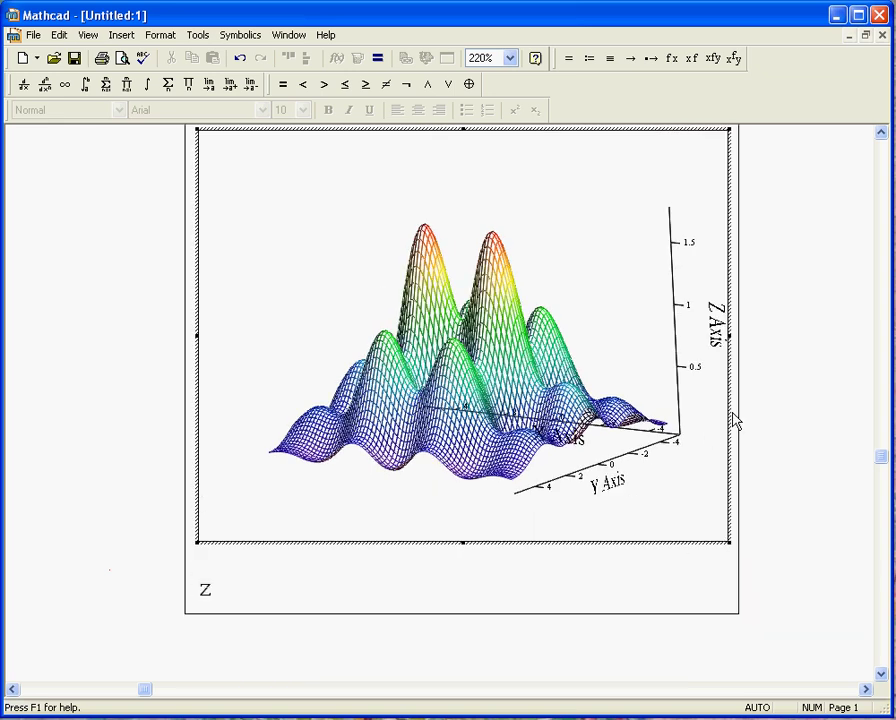
pyautogui.scroll(1, 734, 420)
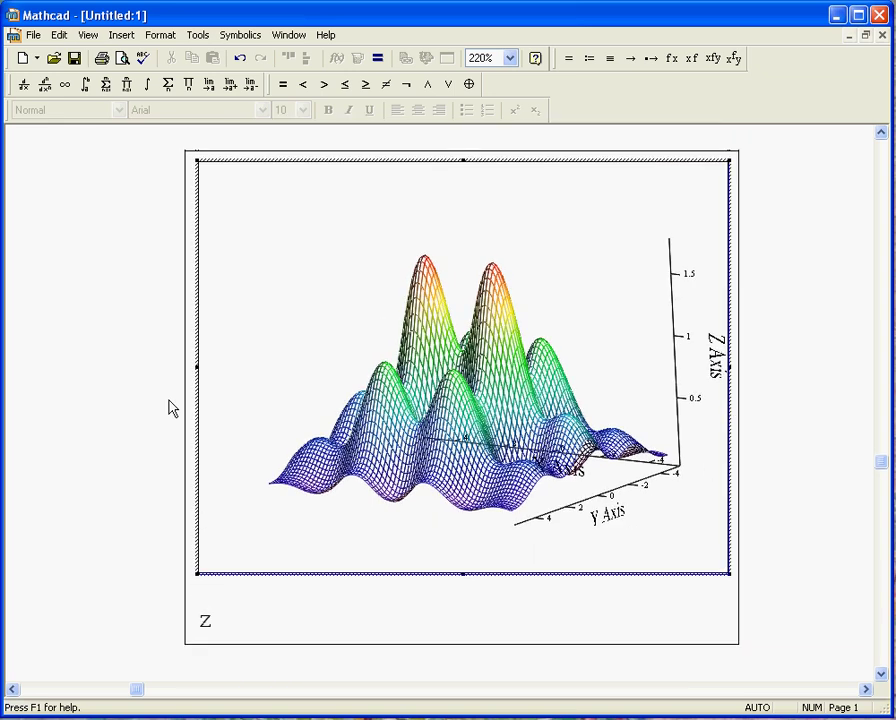
# Disable lighting on the surface, then bring the 3-D Plot Format settings back up.
pyautogui.moveTo(292, 368); pyautogui.dragTo(296, 428)
pyautogui.doubleClick(292, 412)
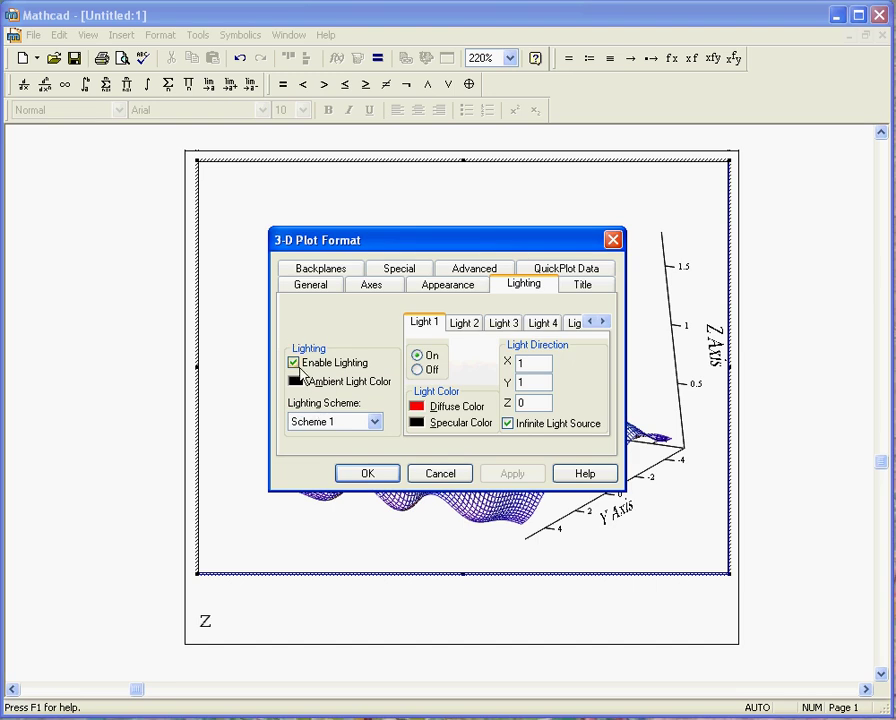
pyautogui.click(294, 363)
pyautogui.click(460, 474)
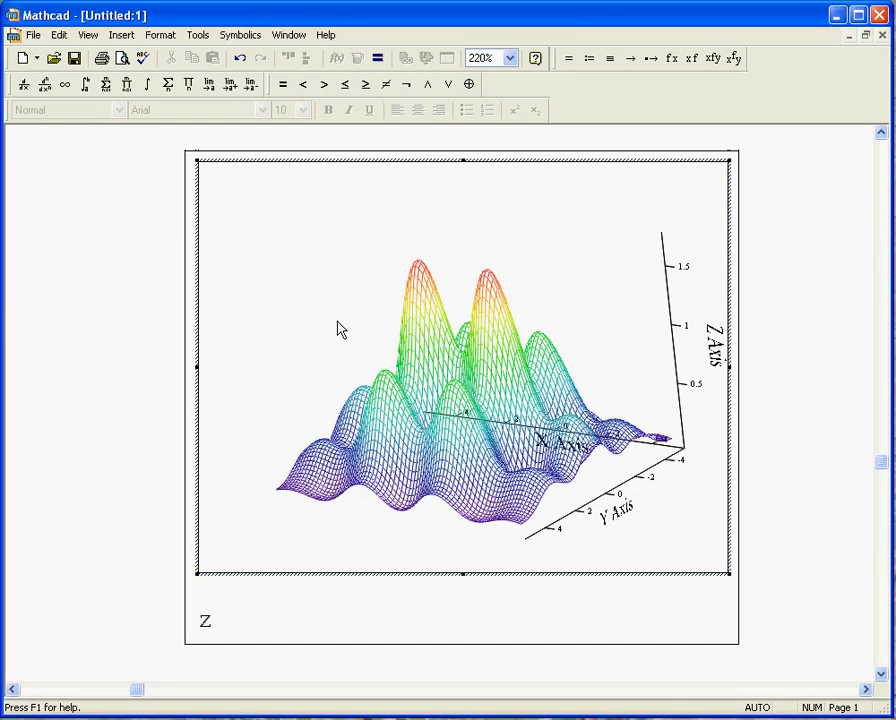
pyautogui.doubleClick(336, 330)
# Display the z plot as a colormapped 2-D contour map over −4 to 4.
pyautogui.click(316, 287)
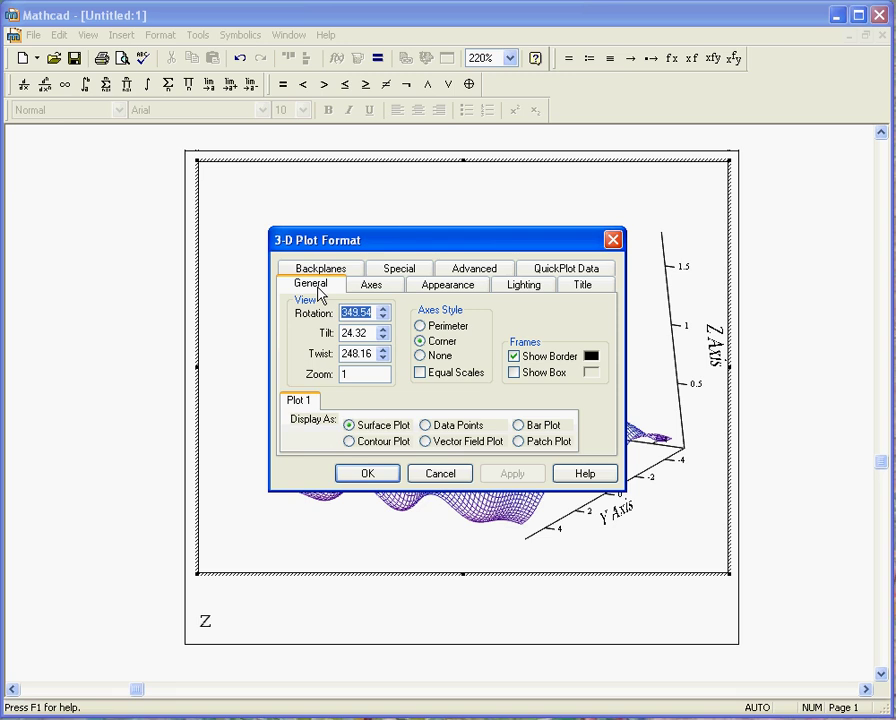
pyautogui.click(349, 441)
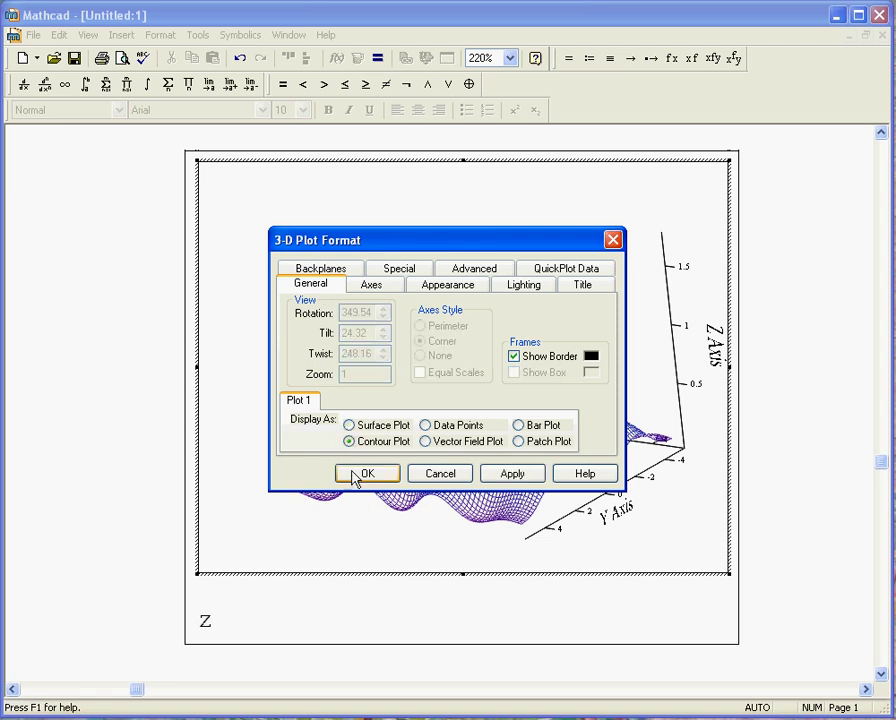
pyautogui.click(366, 474)
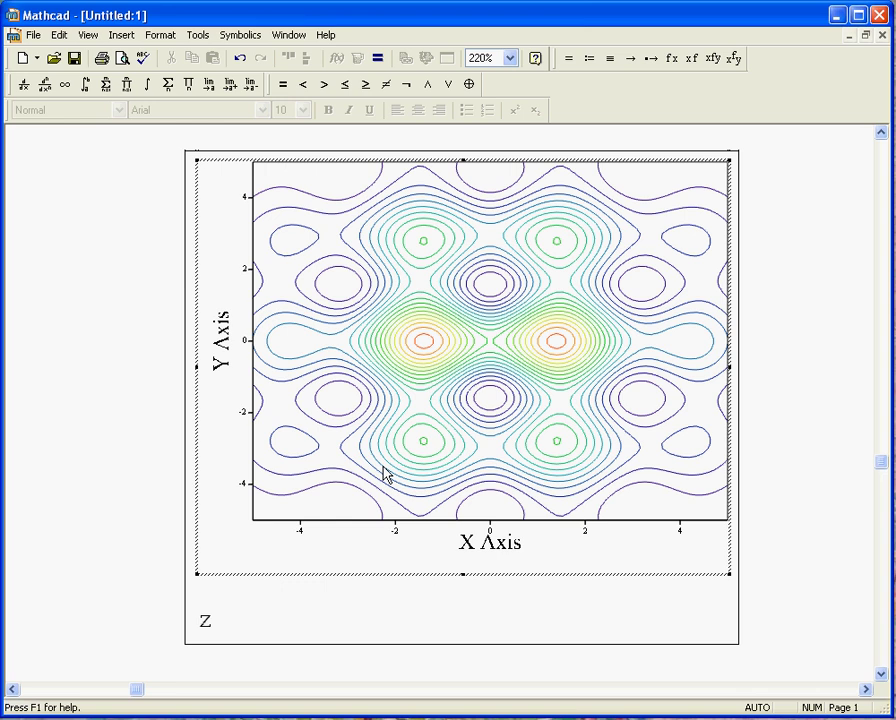
pyautogui.click(118, 416)
# Switch the plot's display from Contour Plot back to Surface Plot.
pyautogui.doubleClick(250, 415)
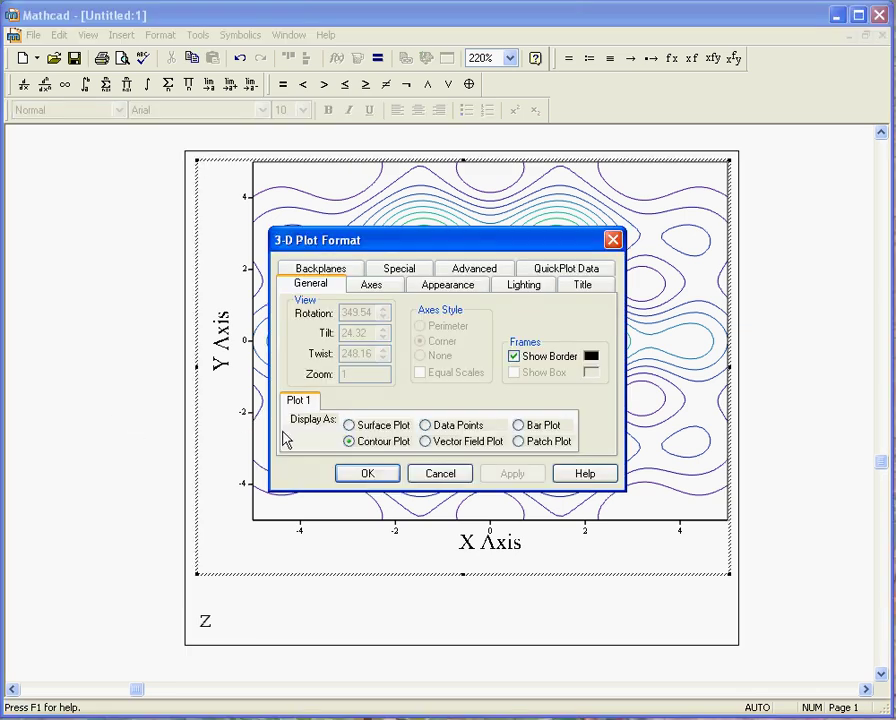
pyautogui.click(349, 425)
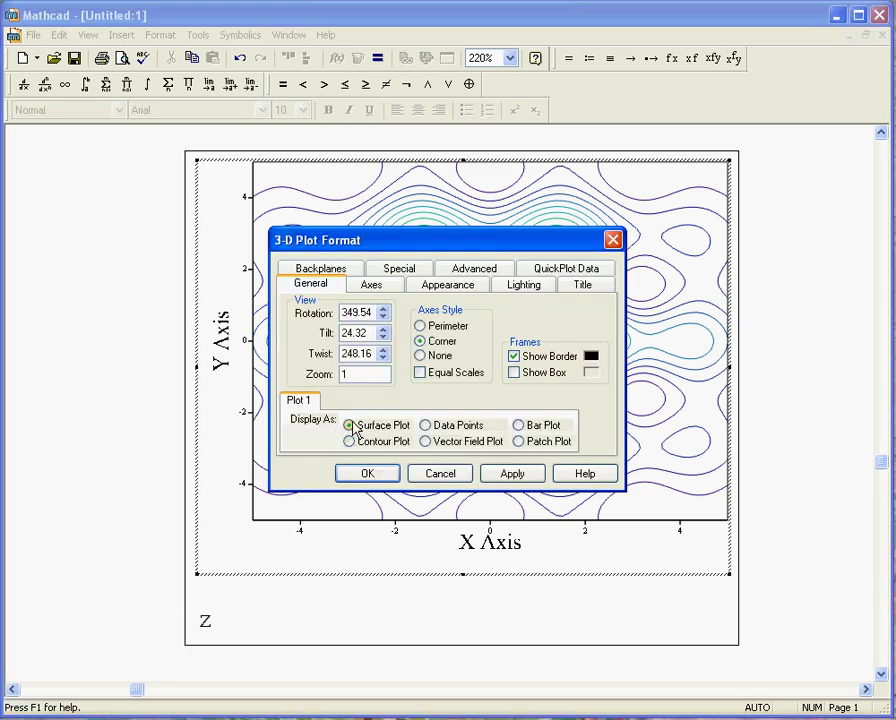
pyautogui.click(510, 476)
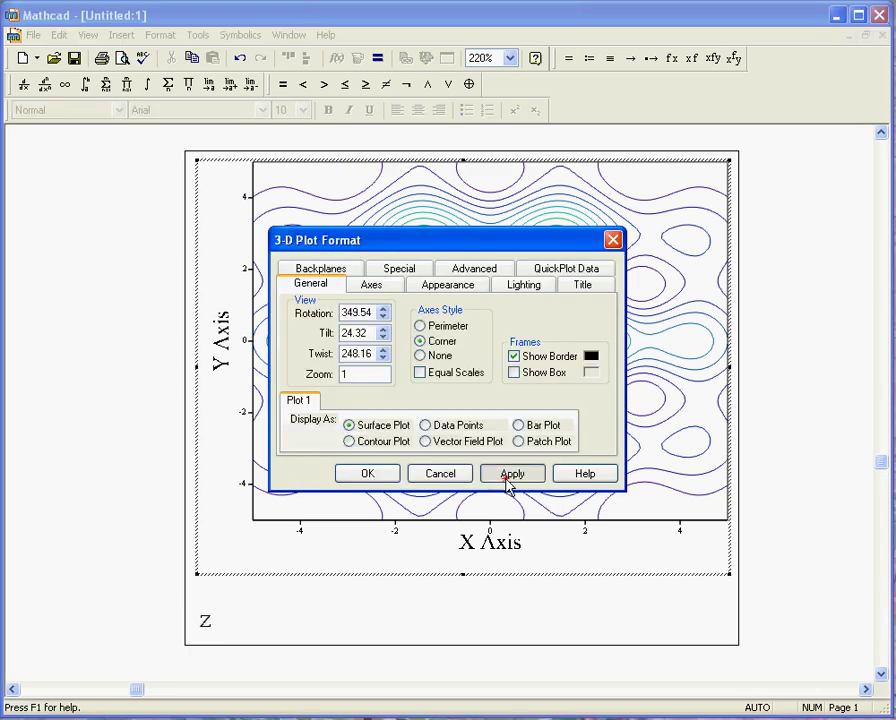
pyautogui.click(392, 478)
# Rotate and tilt the wireframe surface to an oblique view showing the labelled axes.
pyautogui.moveTo(336, 466); pyautogui.dragTo(561, 524)
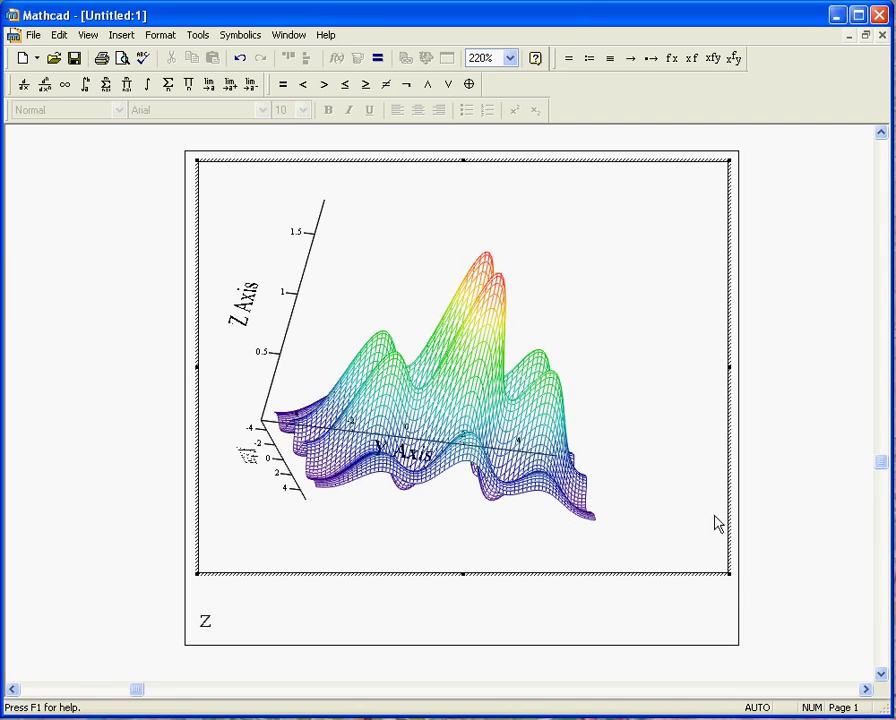
pyautogui.moveTo(716, 523); pyautogui.dragTo(600, 410)
pyautogui.moveTo(266, 524); pyautogui.dragTo(574, 514)
pyautogui.moveTo(332, 244); pyautogui.dragTo(560, 224)
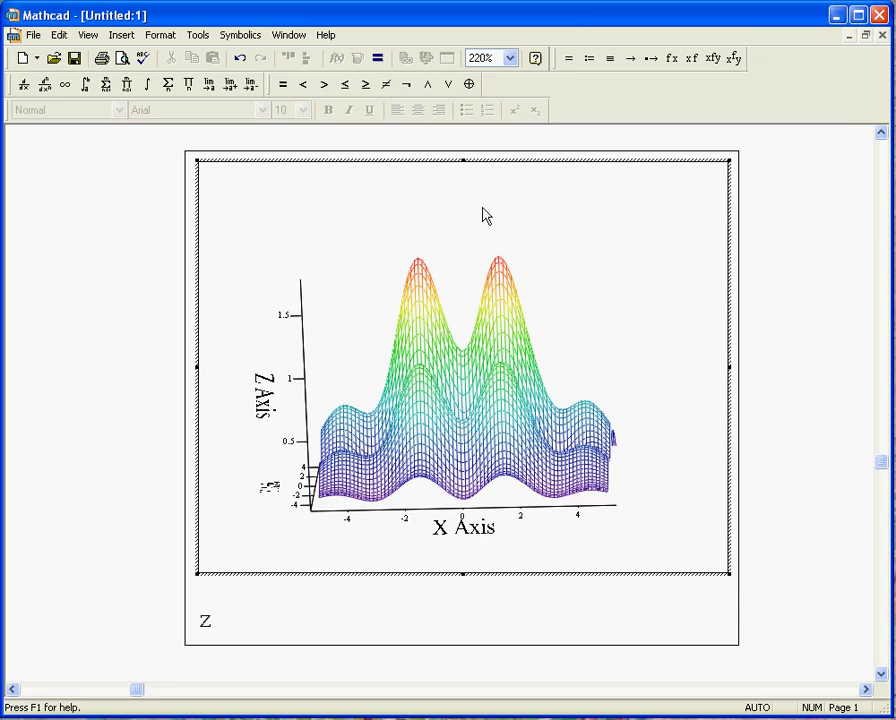
pyautogui.moveTo(483, 215); pyautogui.dragTo(612, 441)
pyautogui.moveTo(302, 511); pyautogui.dragTo(524, 528)
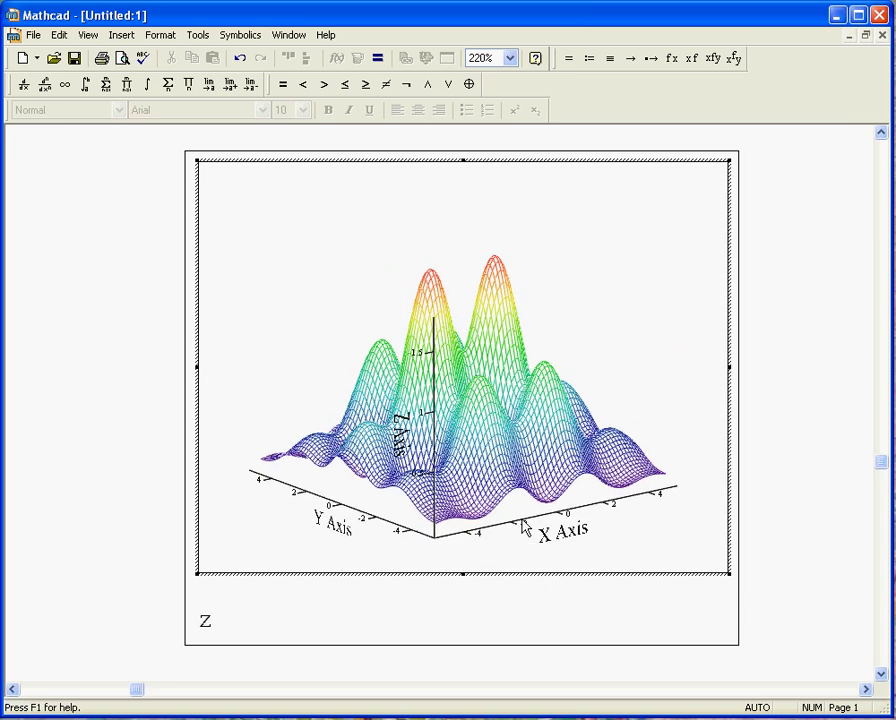
pyautogui.moveTo(533, 191); pyautogui.dragTo(503, 287)
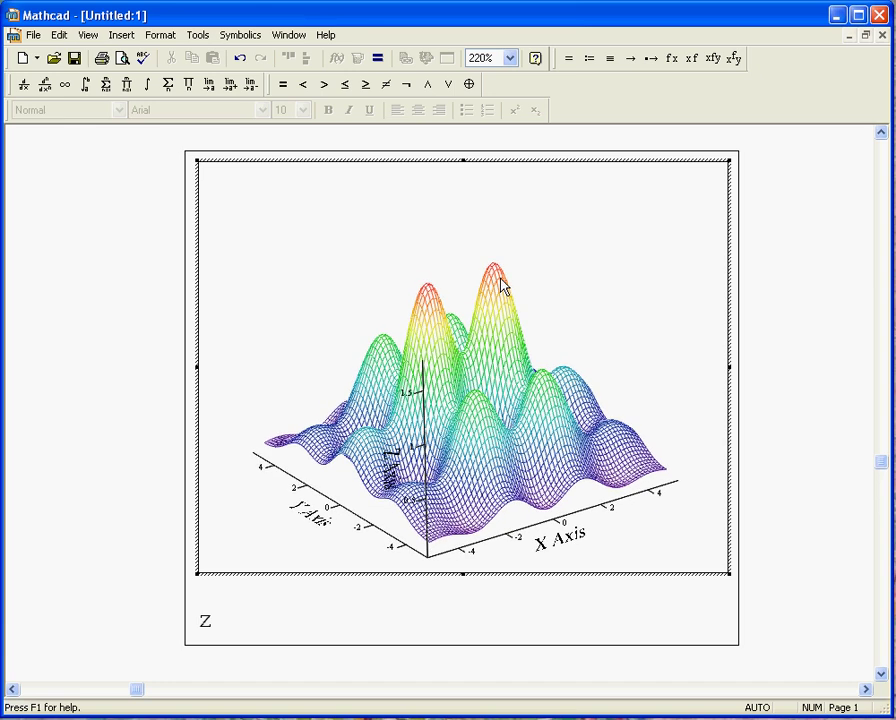
pyautogui.click(757, 436)
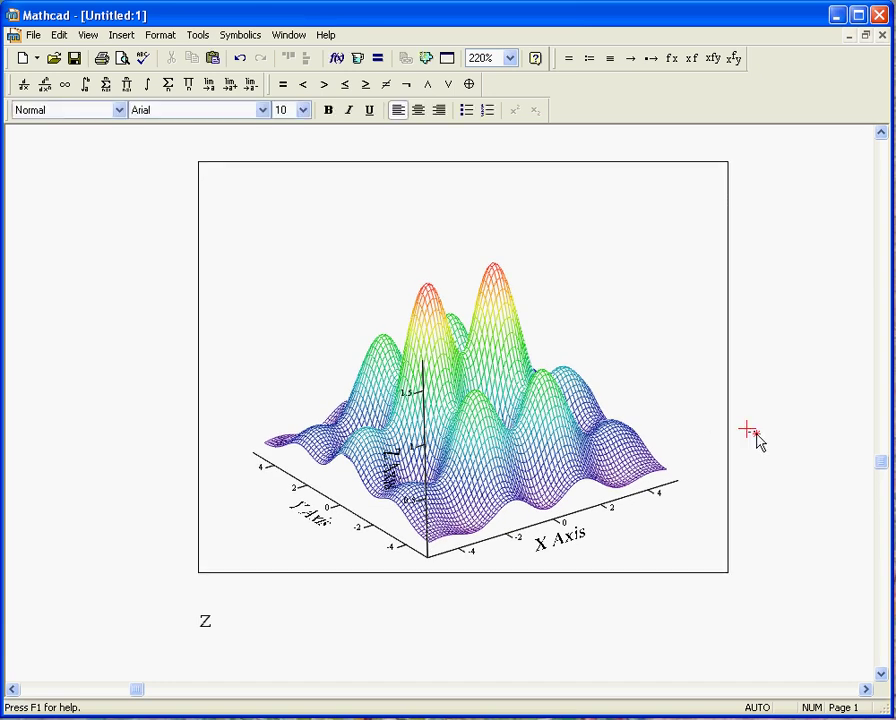